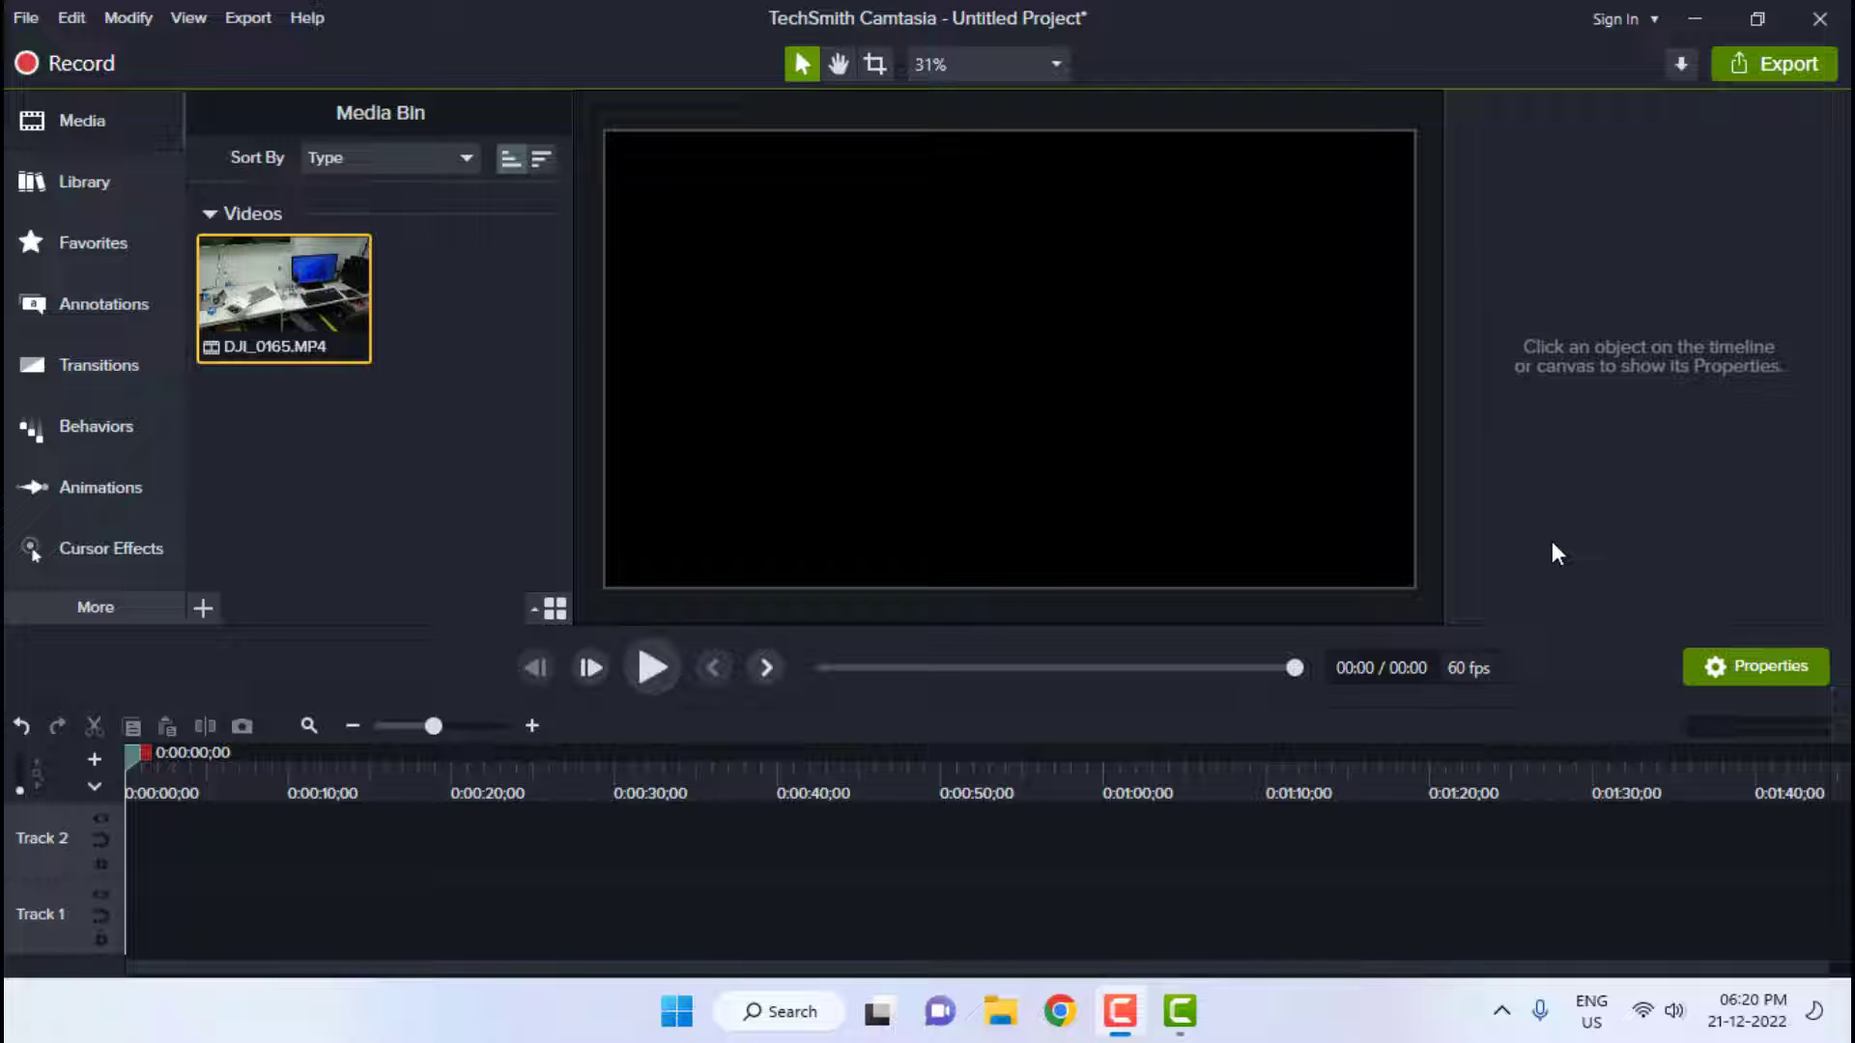
# Add the DJI_0165.MP4 clip to Track 1 of the timeline at the playhead.
pyautogui.moveTo(307, 295)
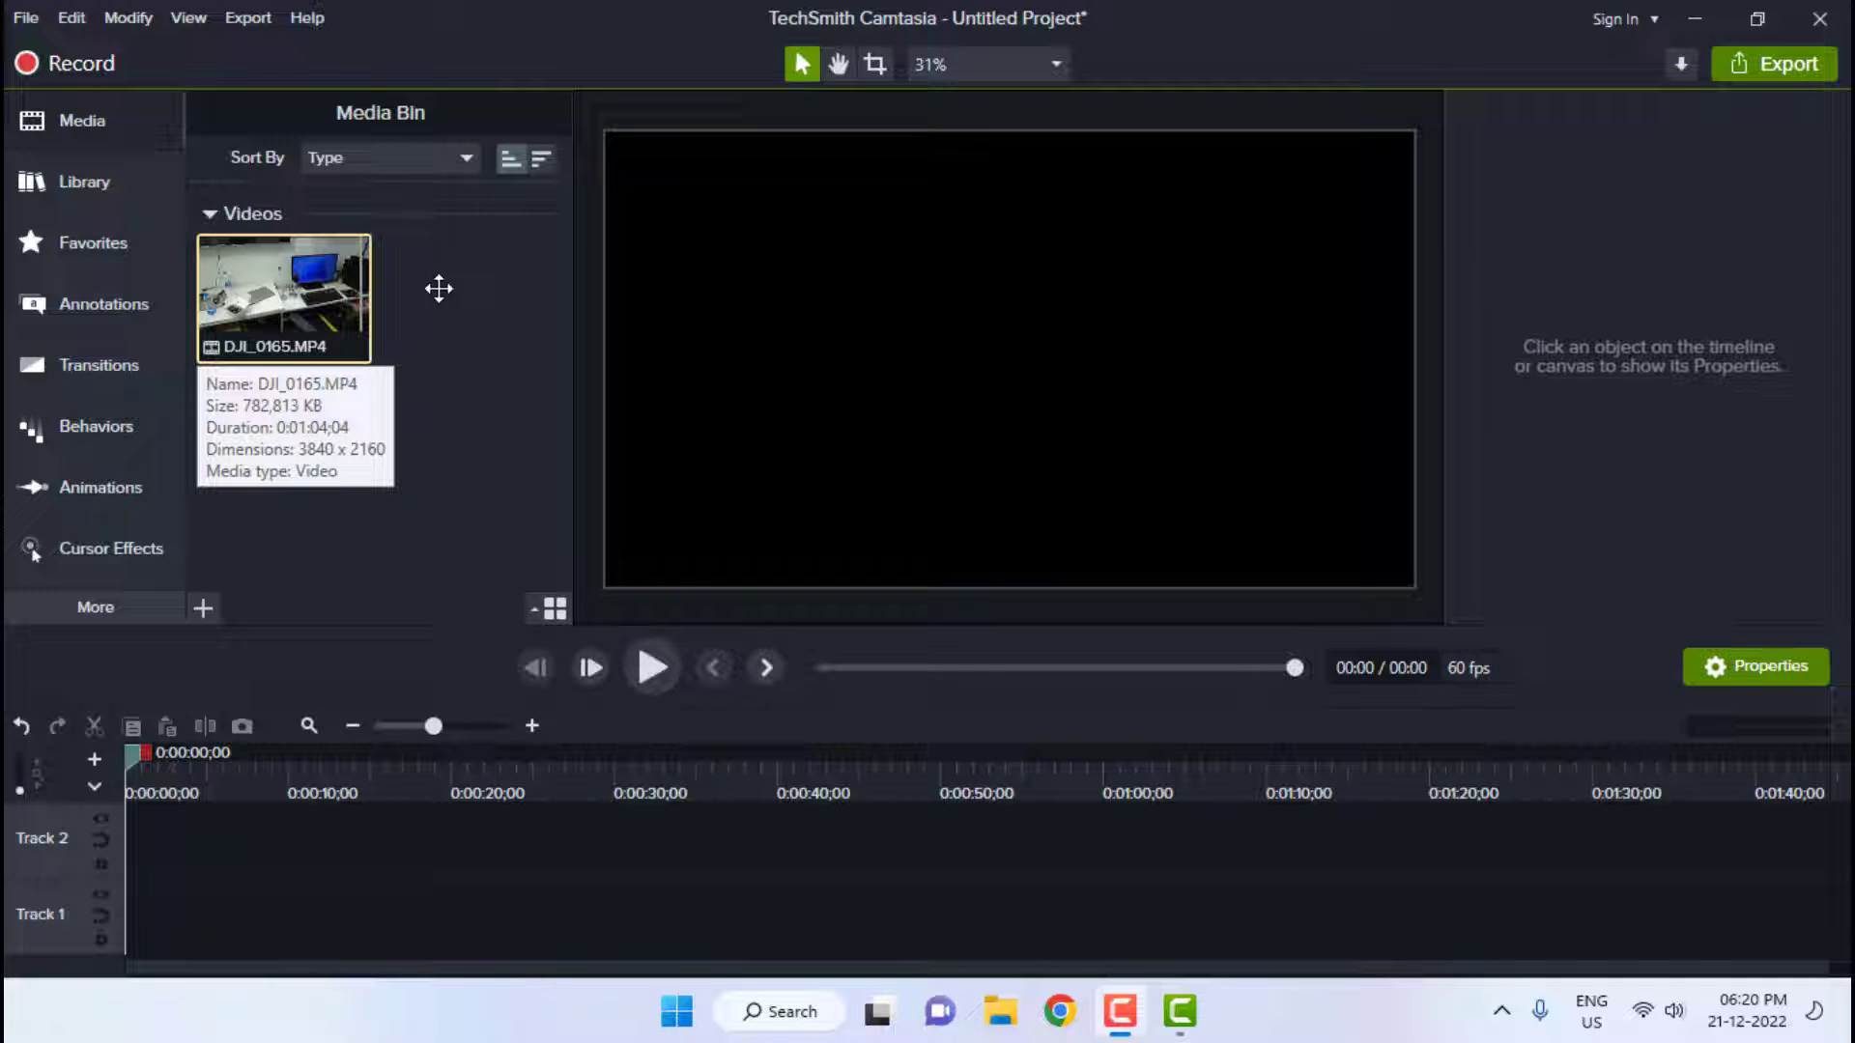
pyautogui.rightClick(306, 303)
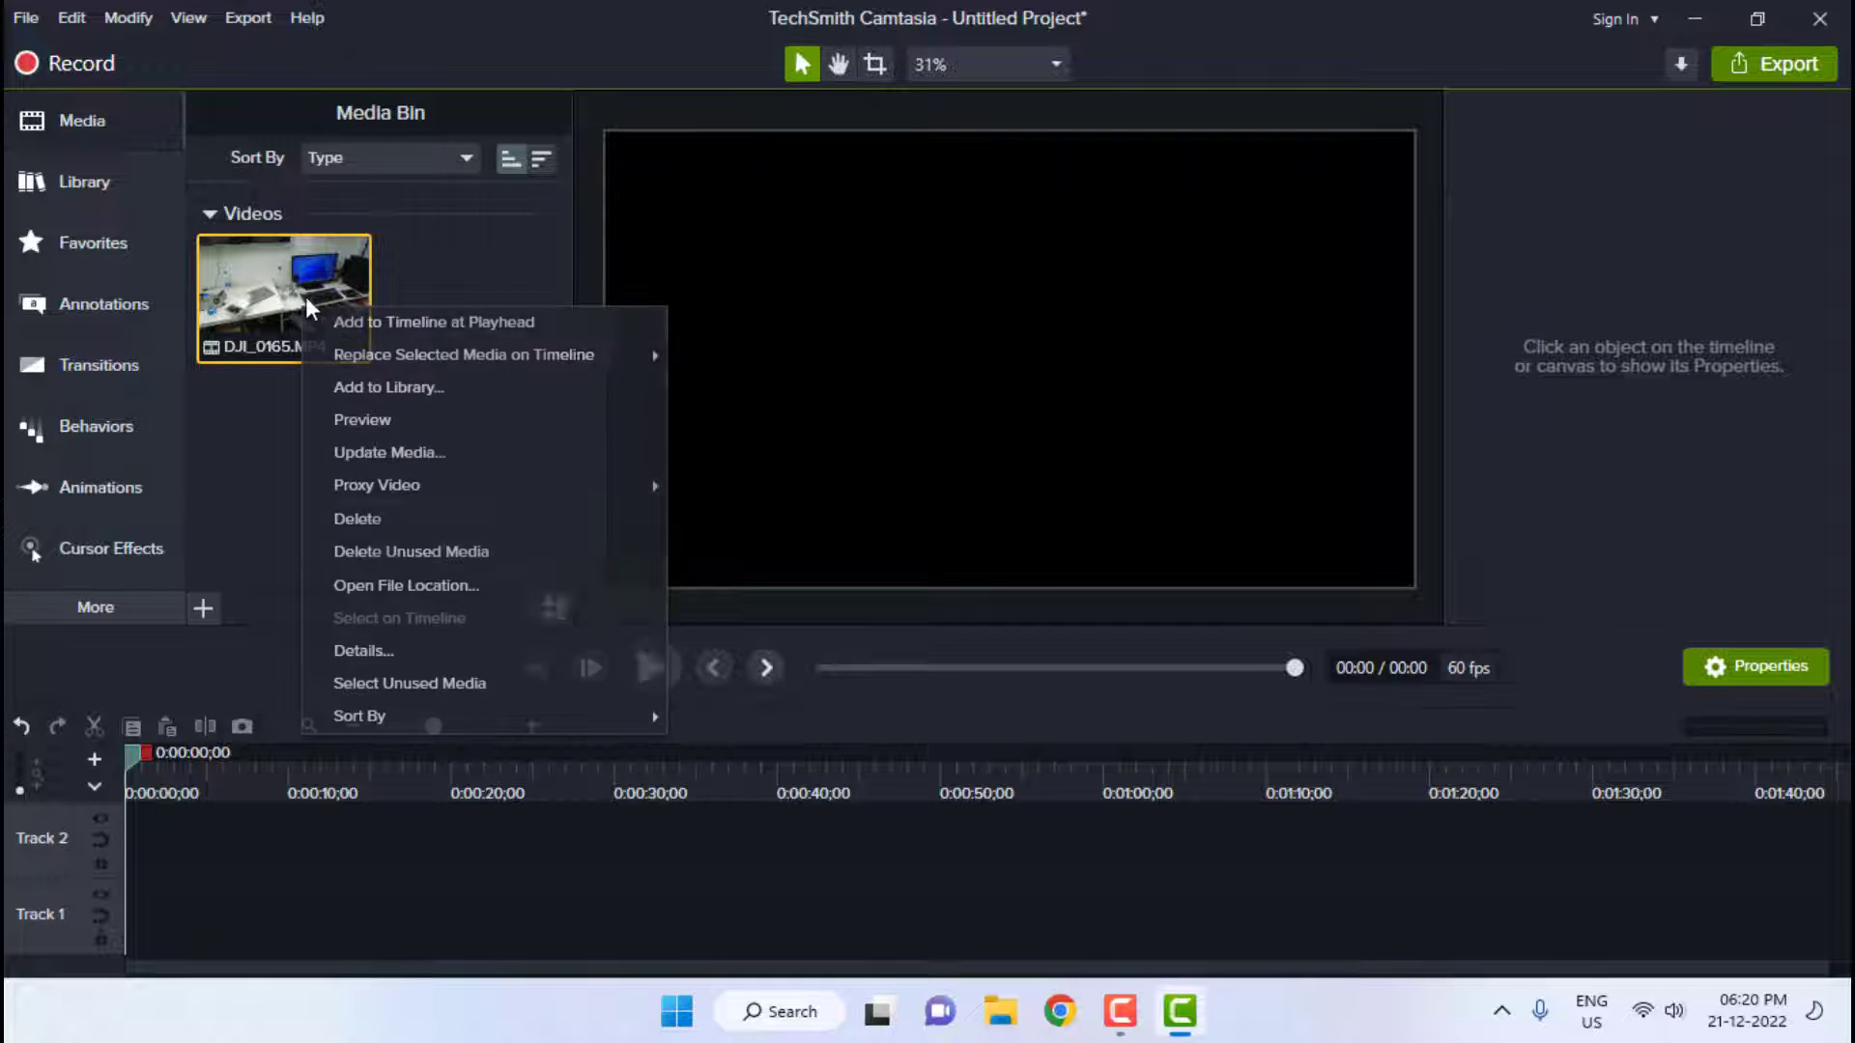
pyautogui.click(350, 314)
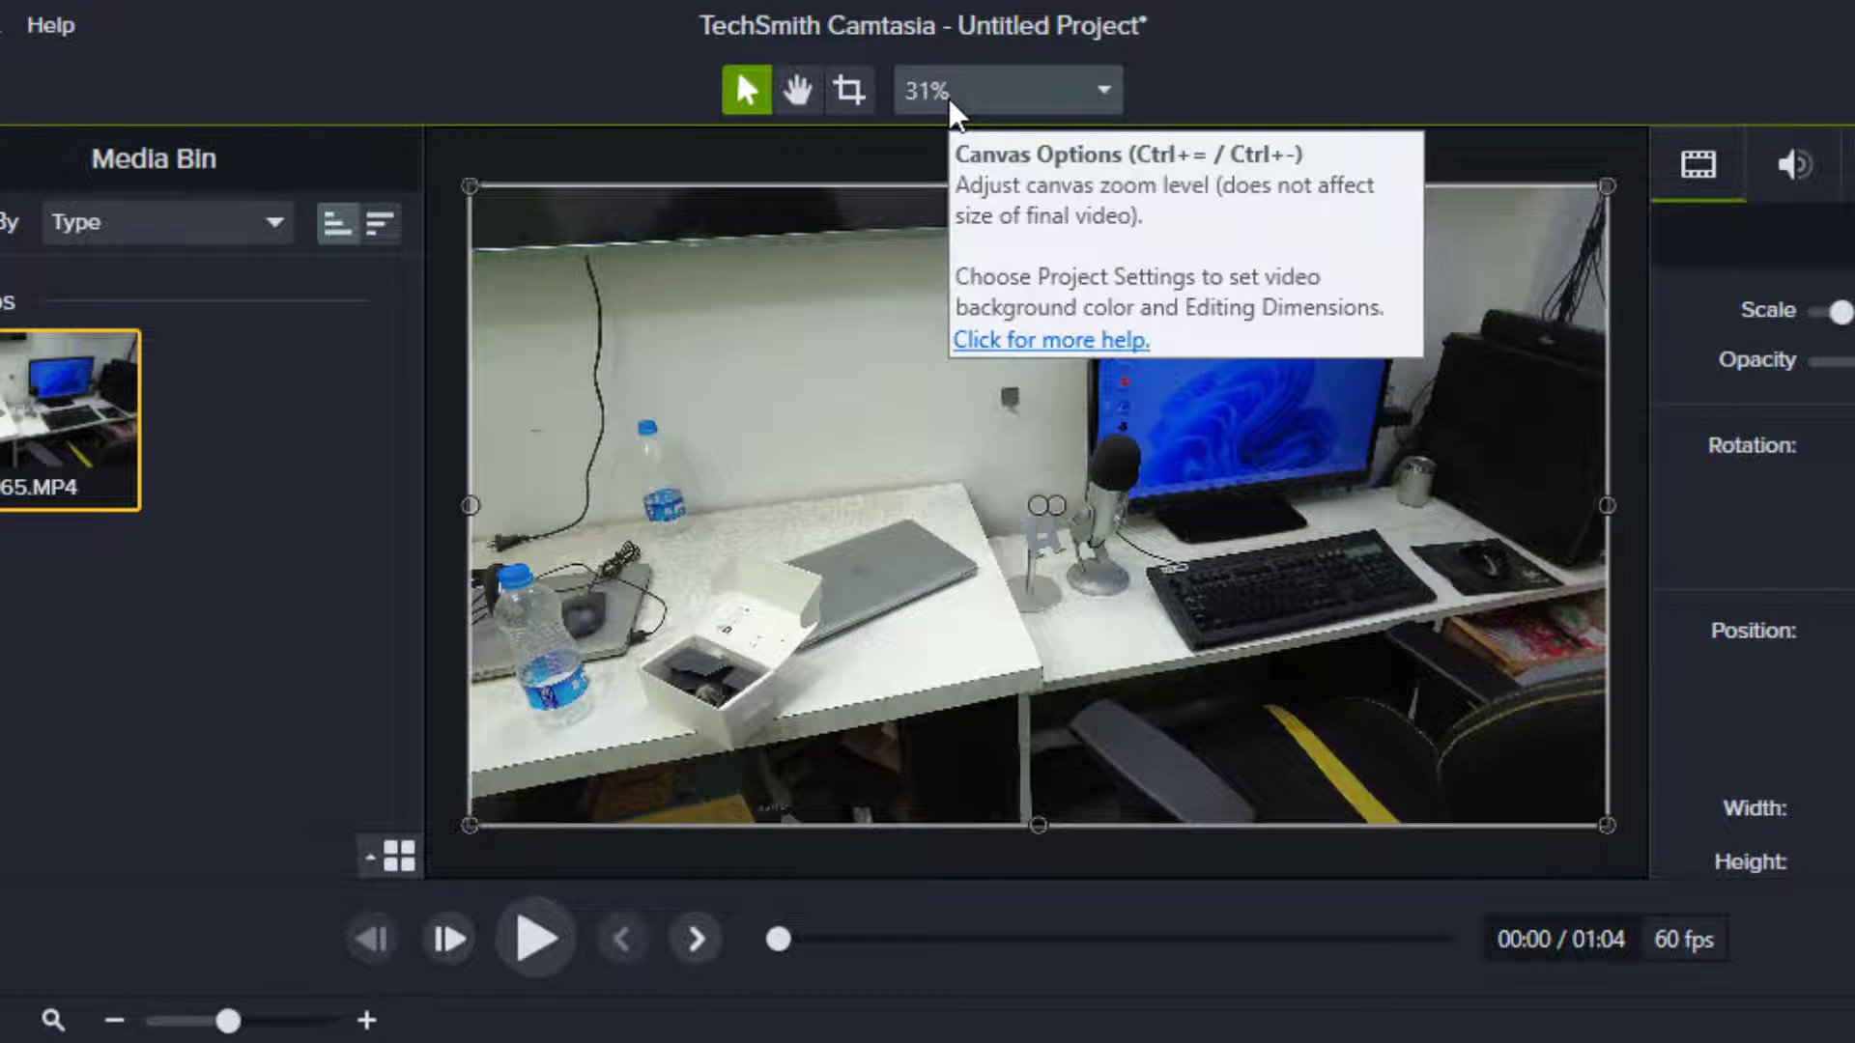
# Try the 4K UHD 3840x2160 canvas preset in Project Settings, then discard the change.
pyautogui.click(949, 97)
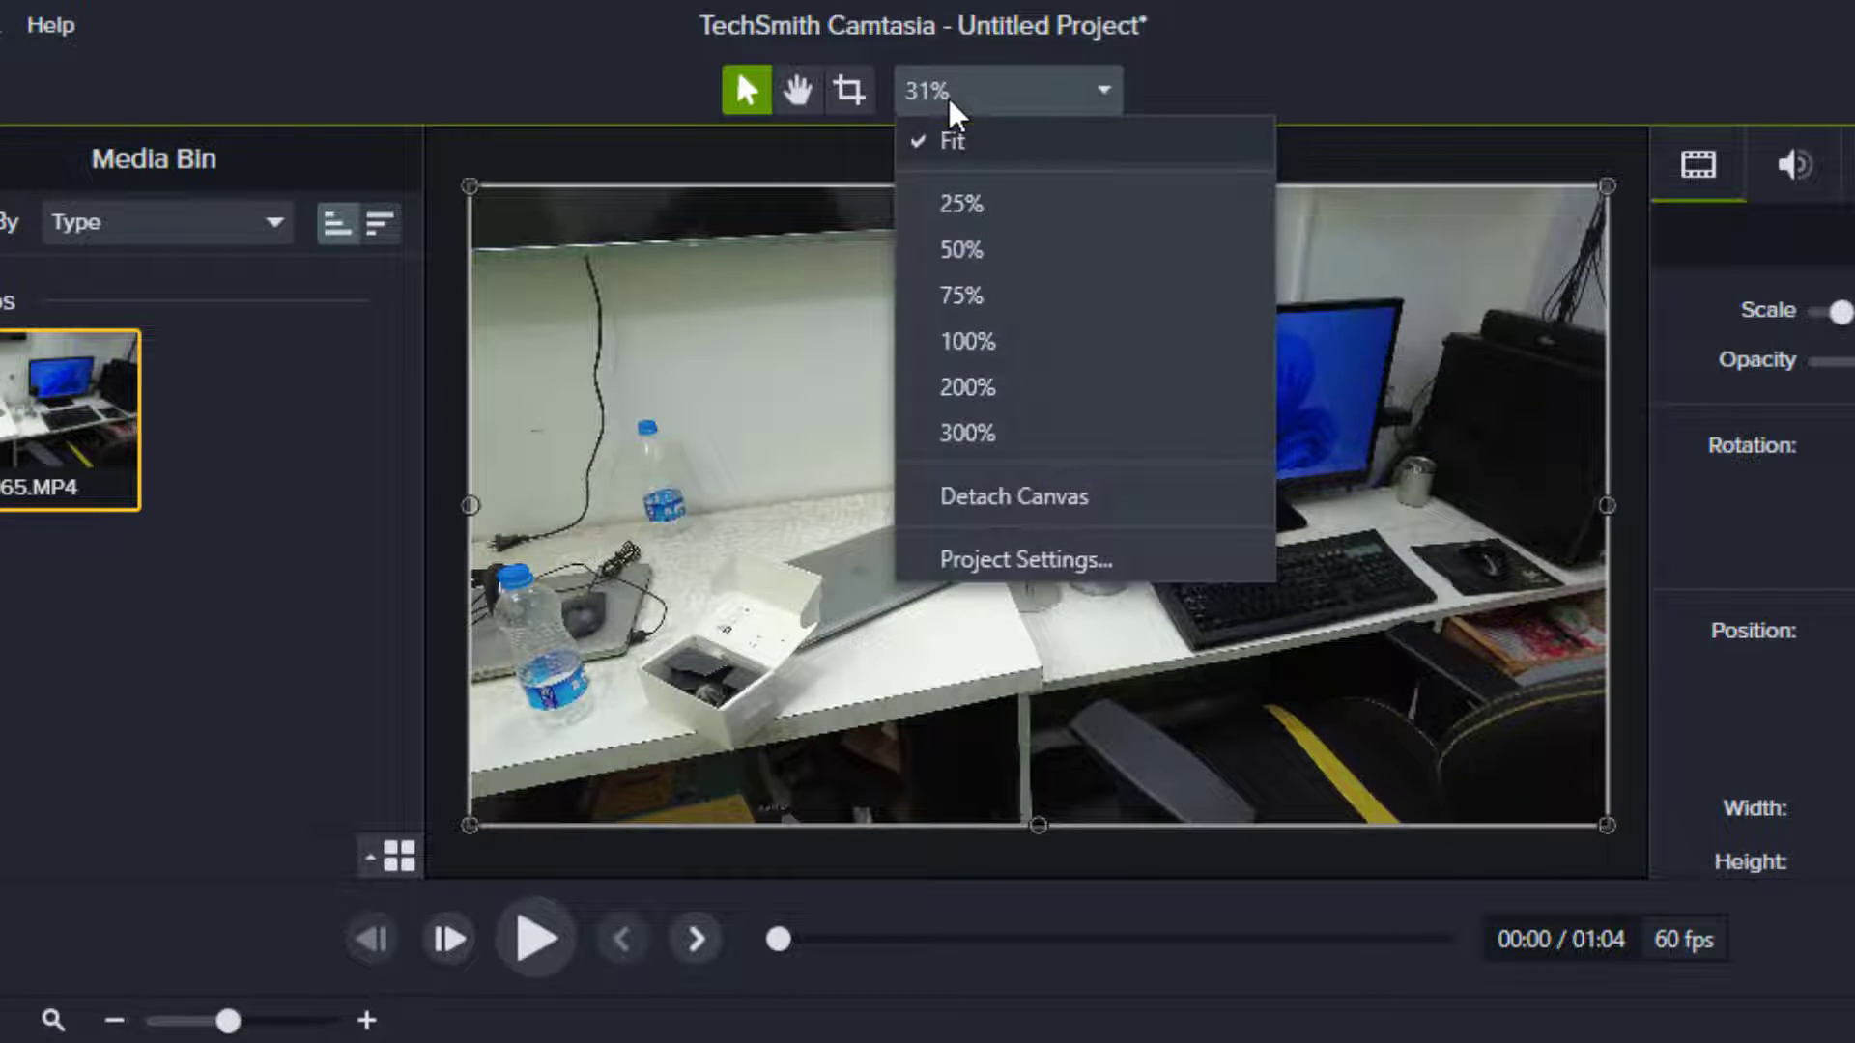
pyautogui.click(977, 559)
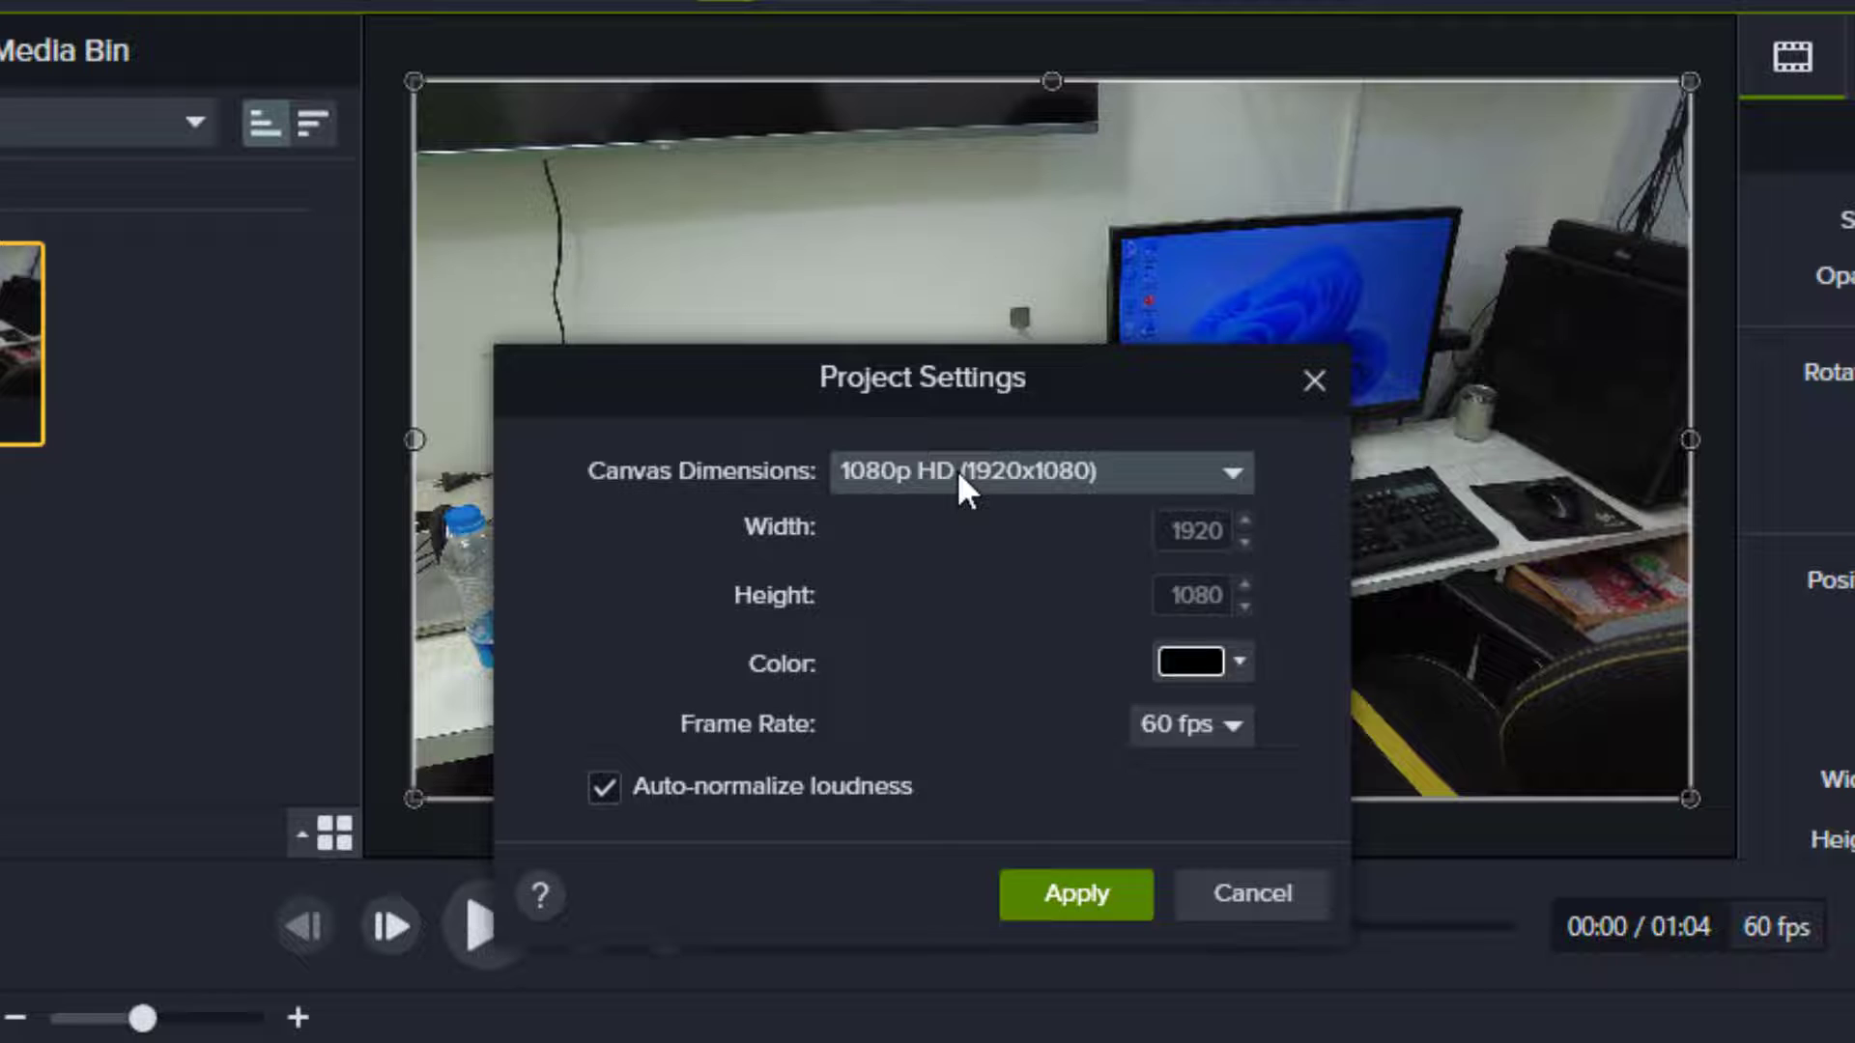
pyautogui.click(959, 495)
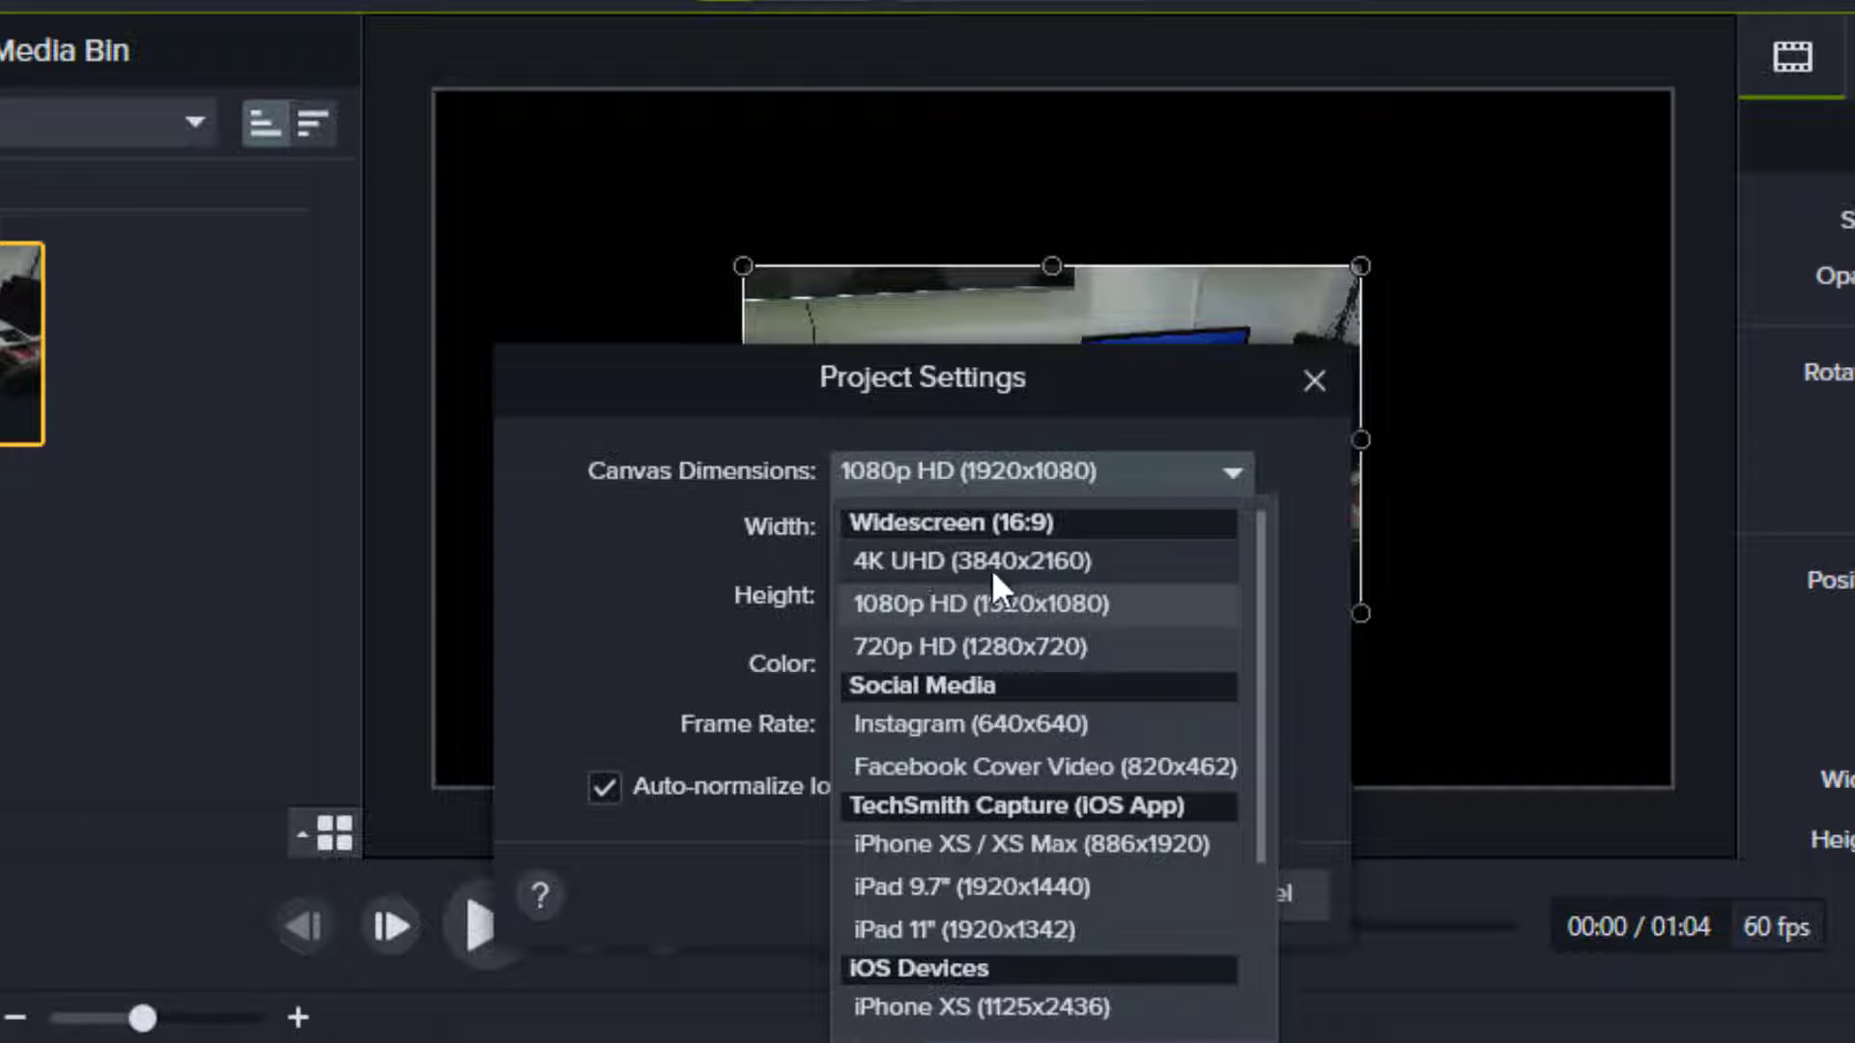
pyautogui.click(903, 560)
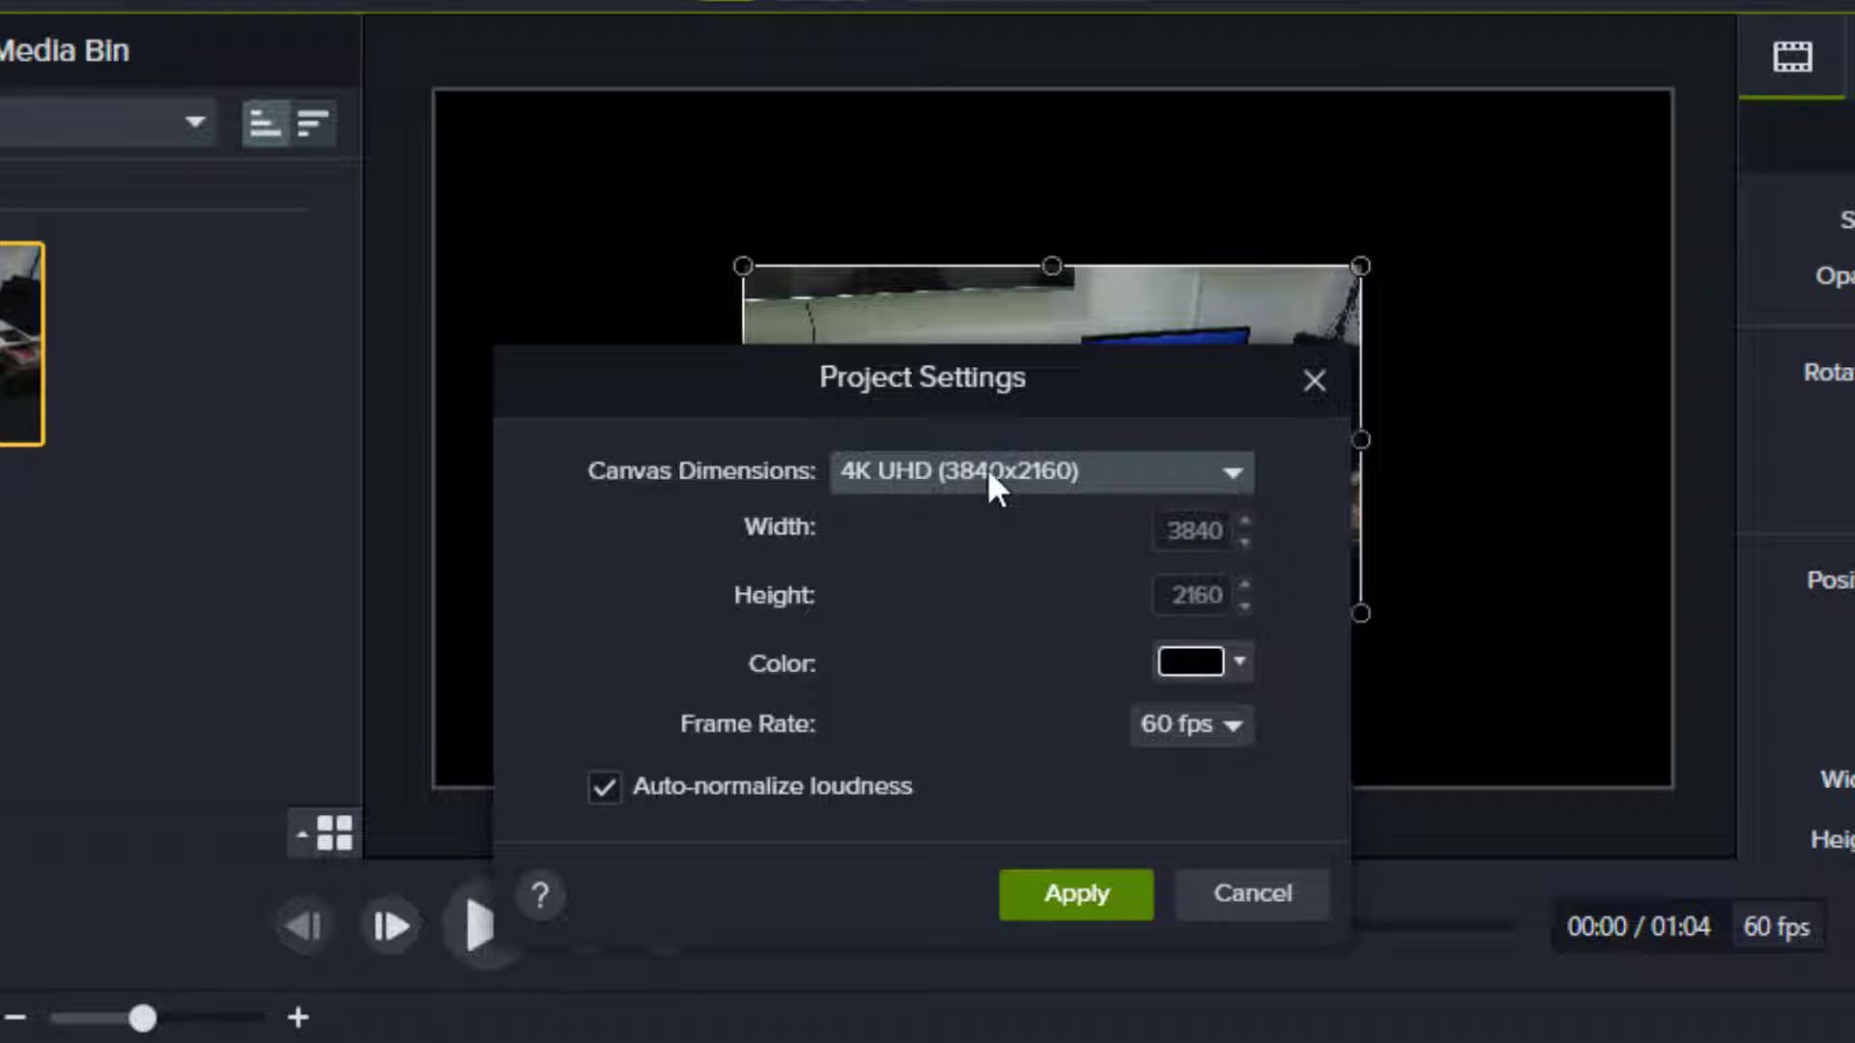
pyautogui.click(1223, 885)
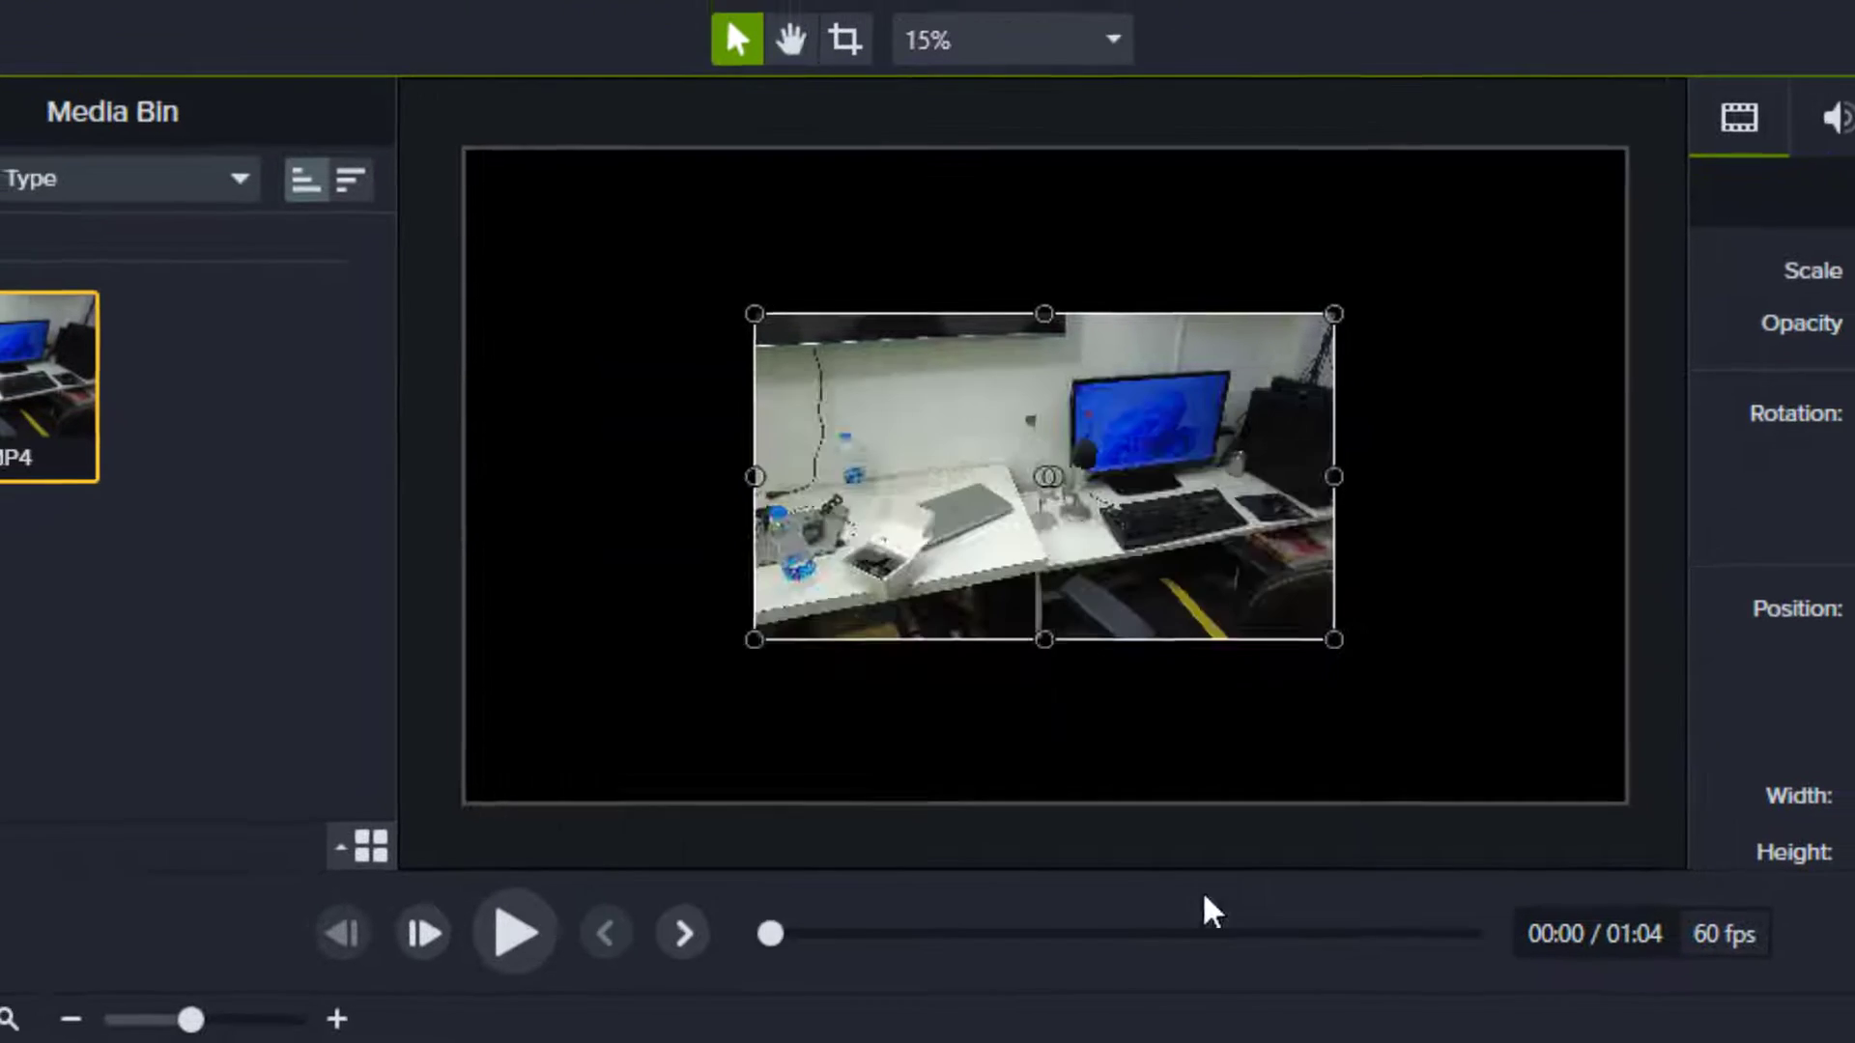
# Set Canvas Dimensions to Custom with width 3840, height 2160, and keep 60 fps.
pyautogui.click(1013, 53)
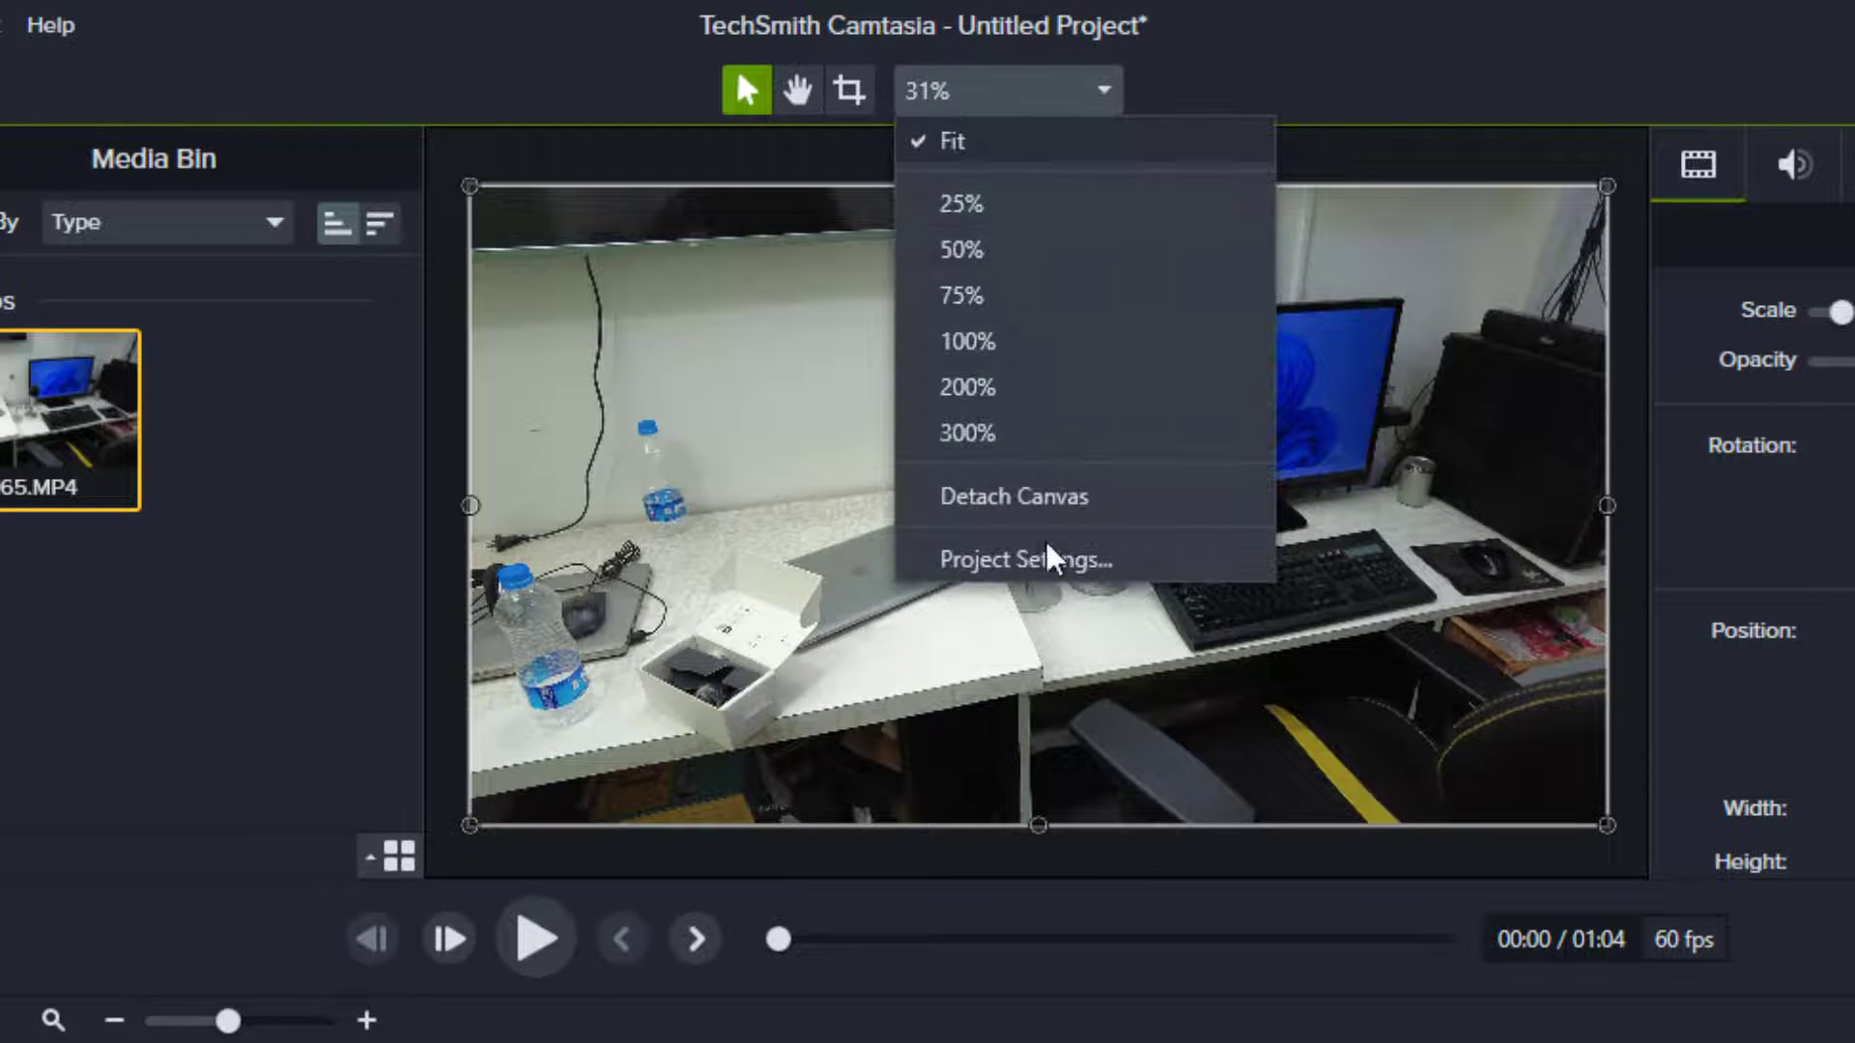
pyautogui.click(959, 558)
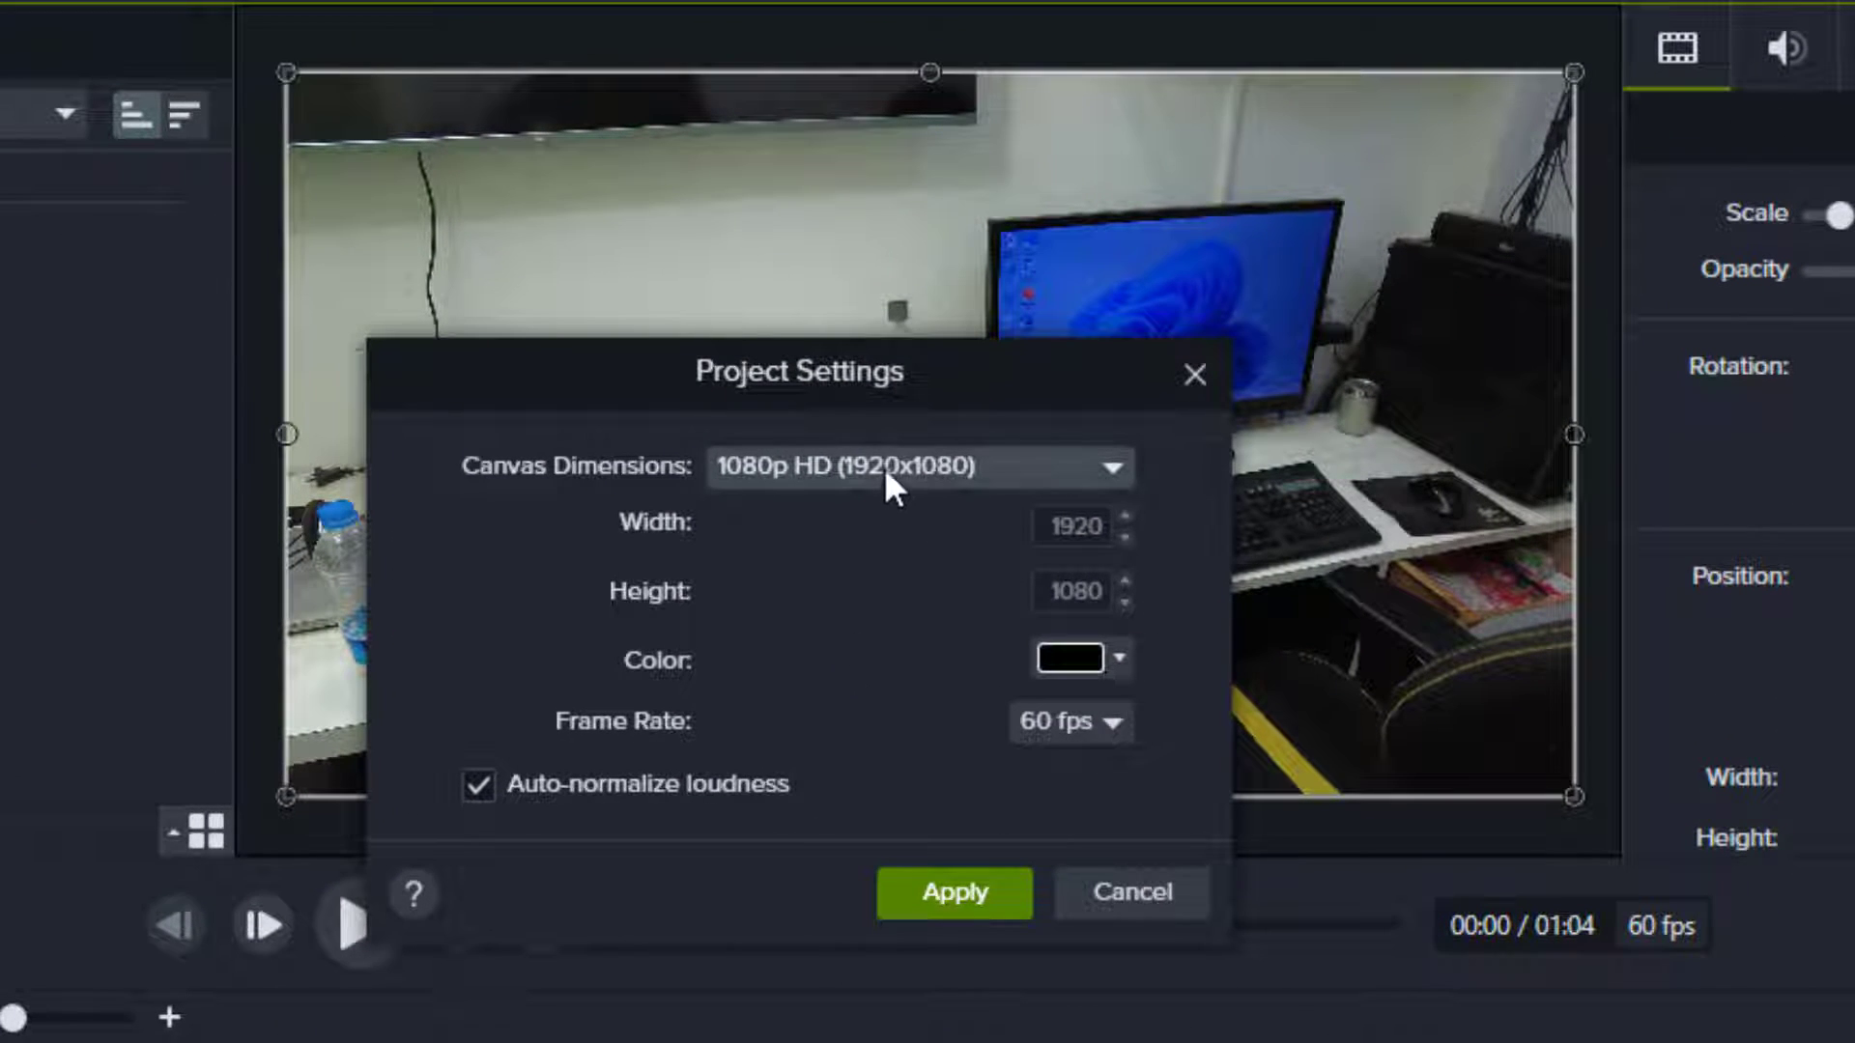
pyautogui.click(884, 467)
pyautogui.scroll(-2, 887, 849)
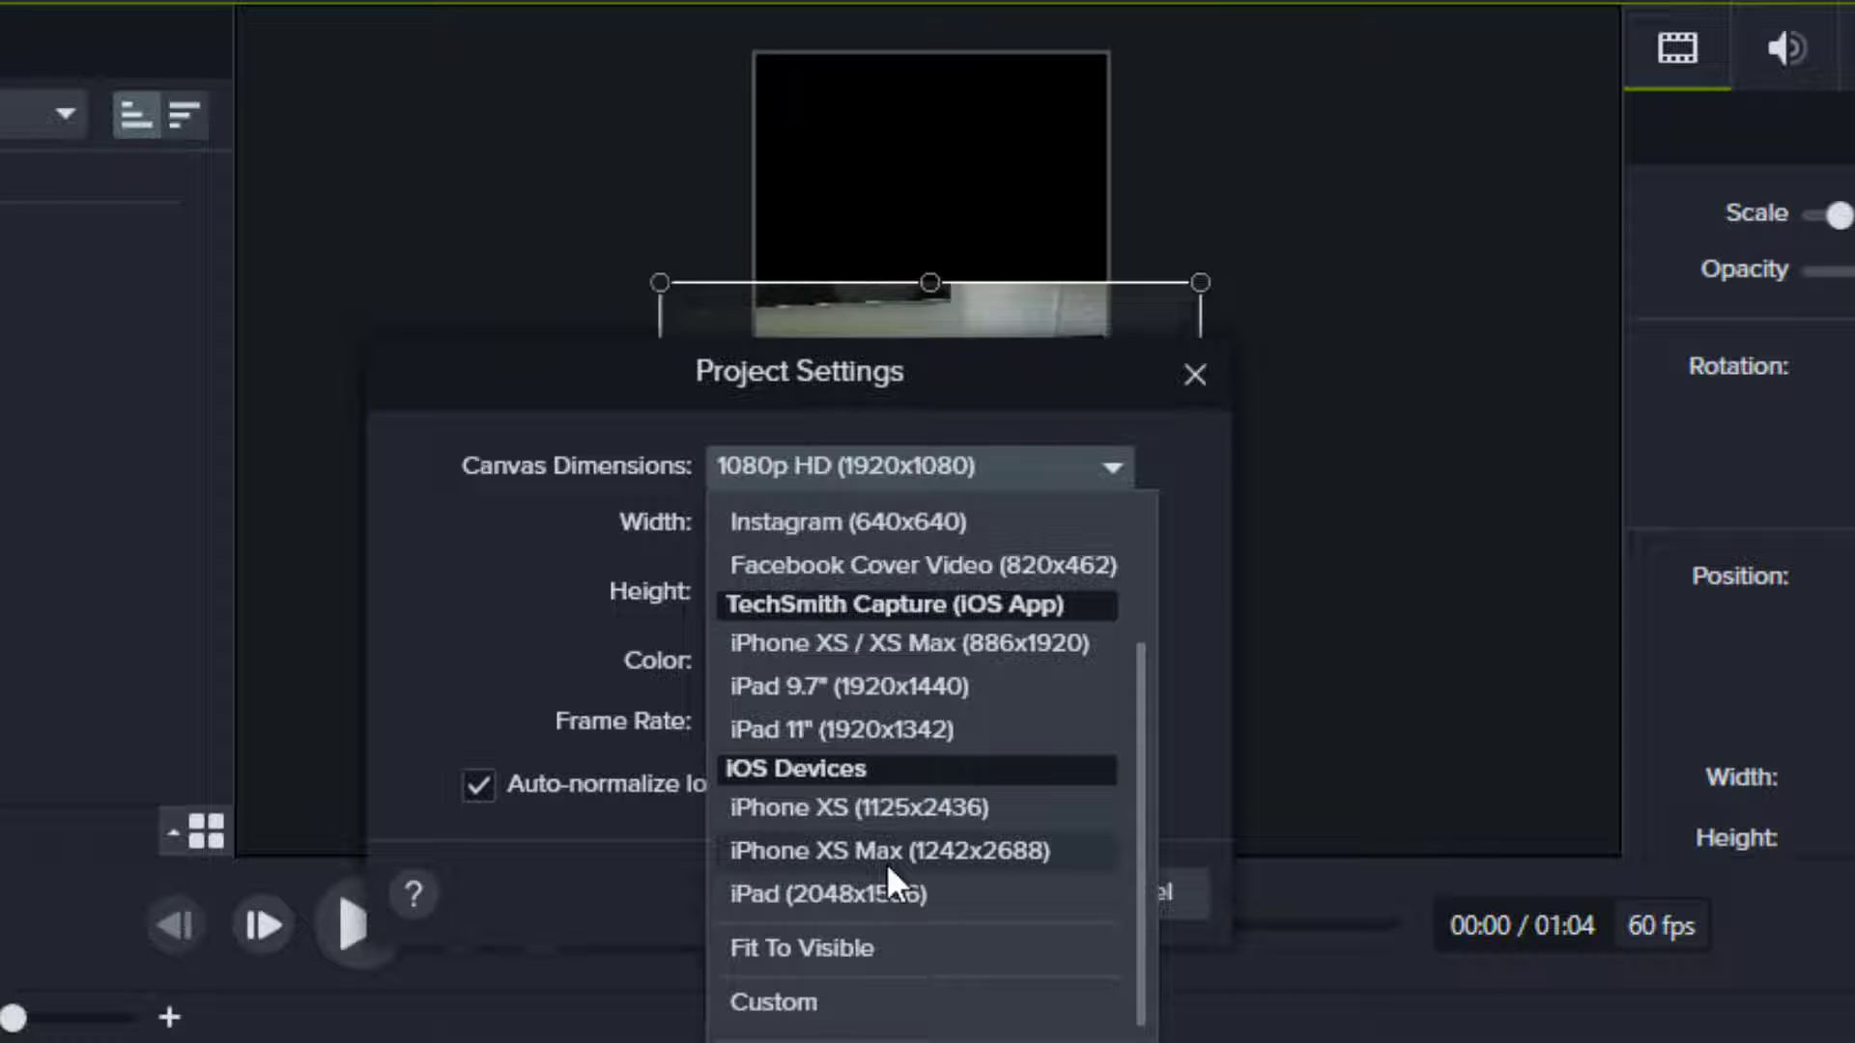
pyautogui.click(752, 1009)
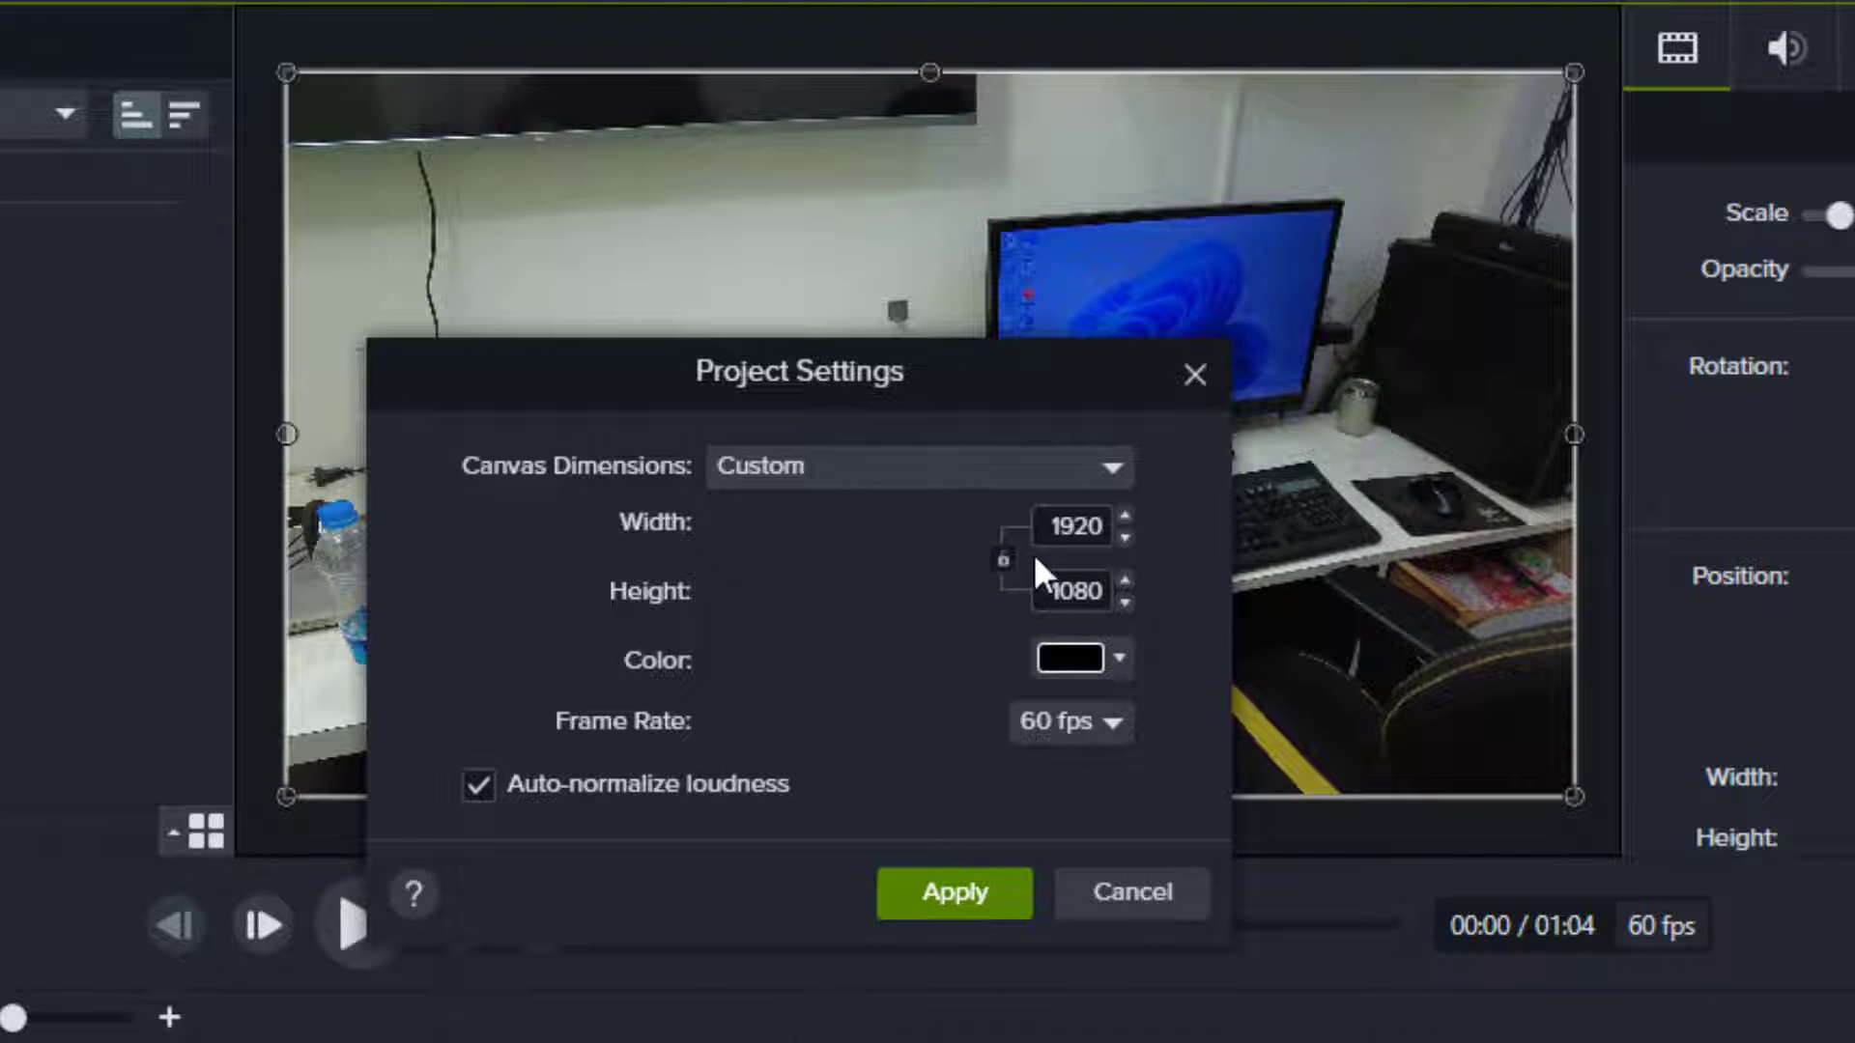
pyautogui.doubleClick(1056, 531)
pyautogui.write('3840')
pyautogui.doubleClick(1039, 605)
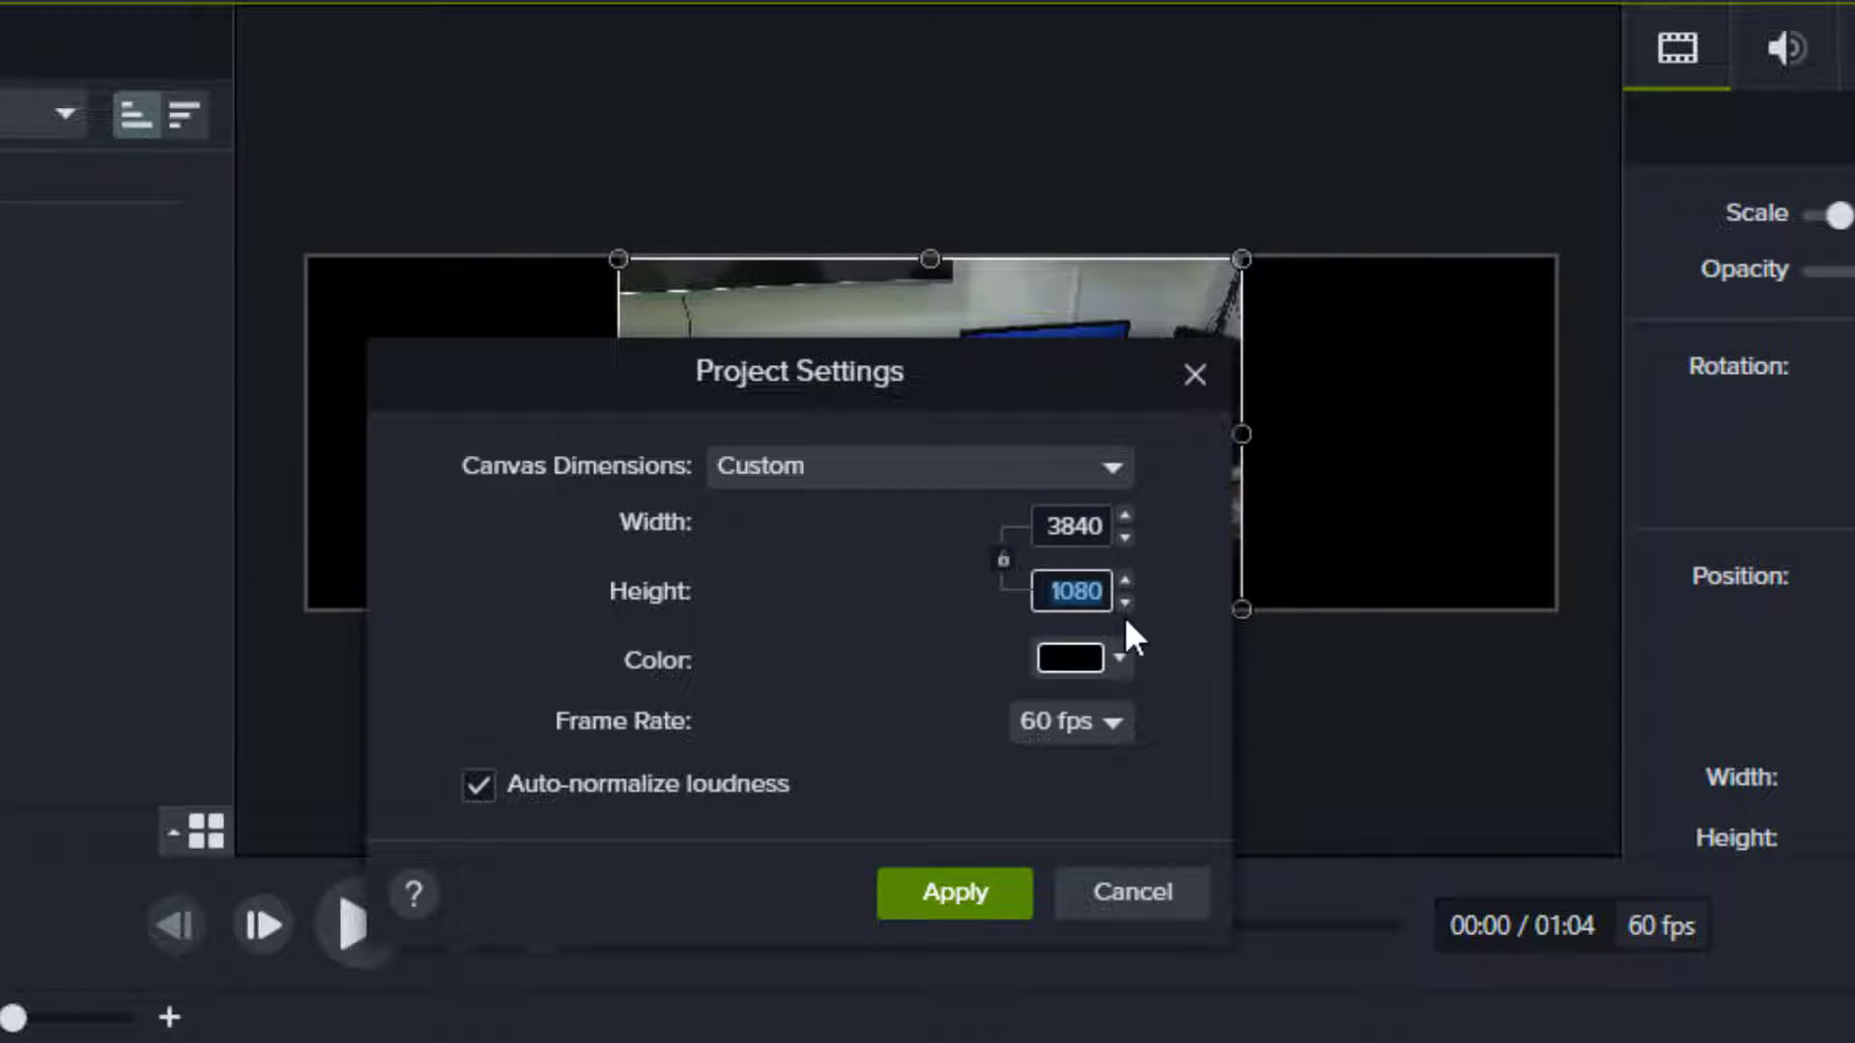
pyautogui.write('2160')
pyautogui.click(1070, 721)
pyautogui.click(1071, 908)
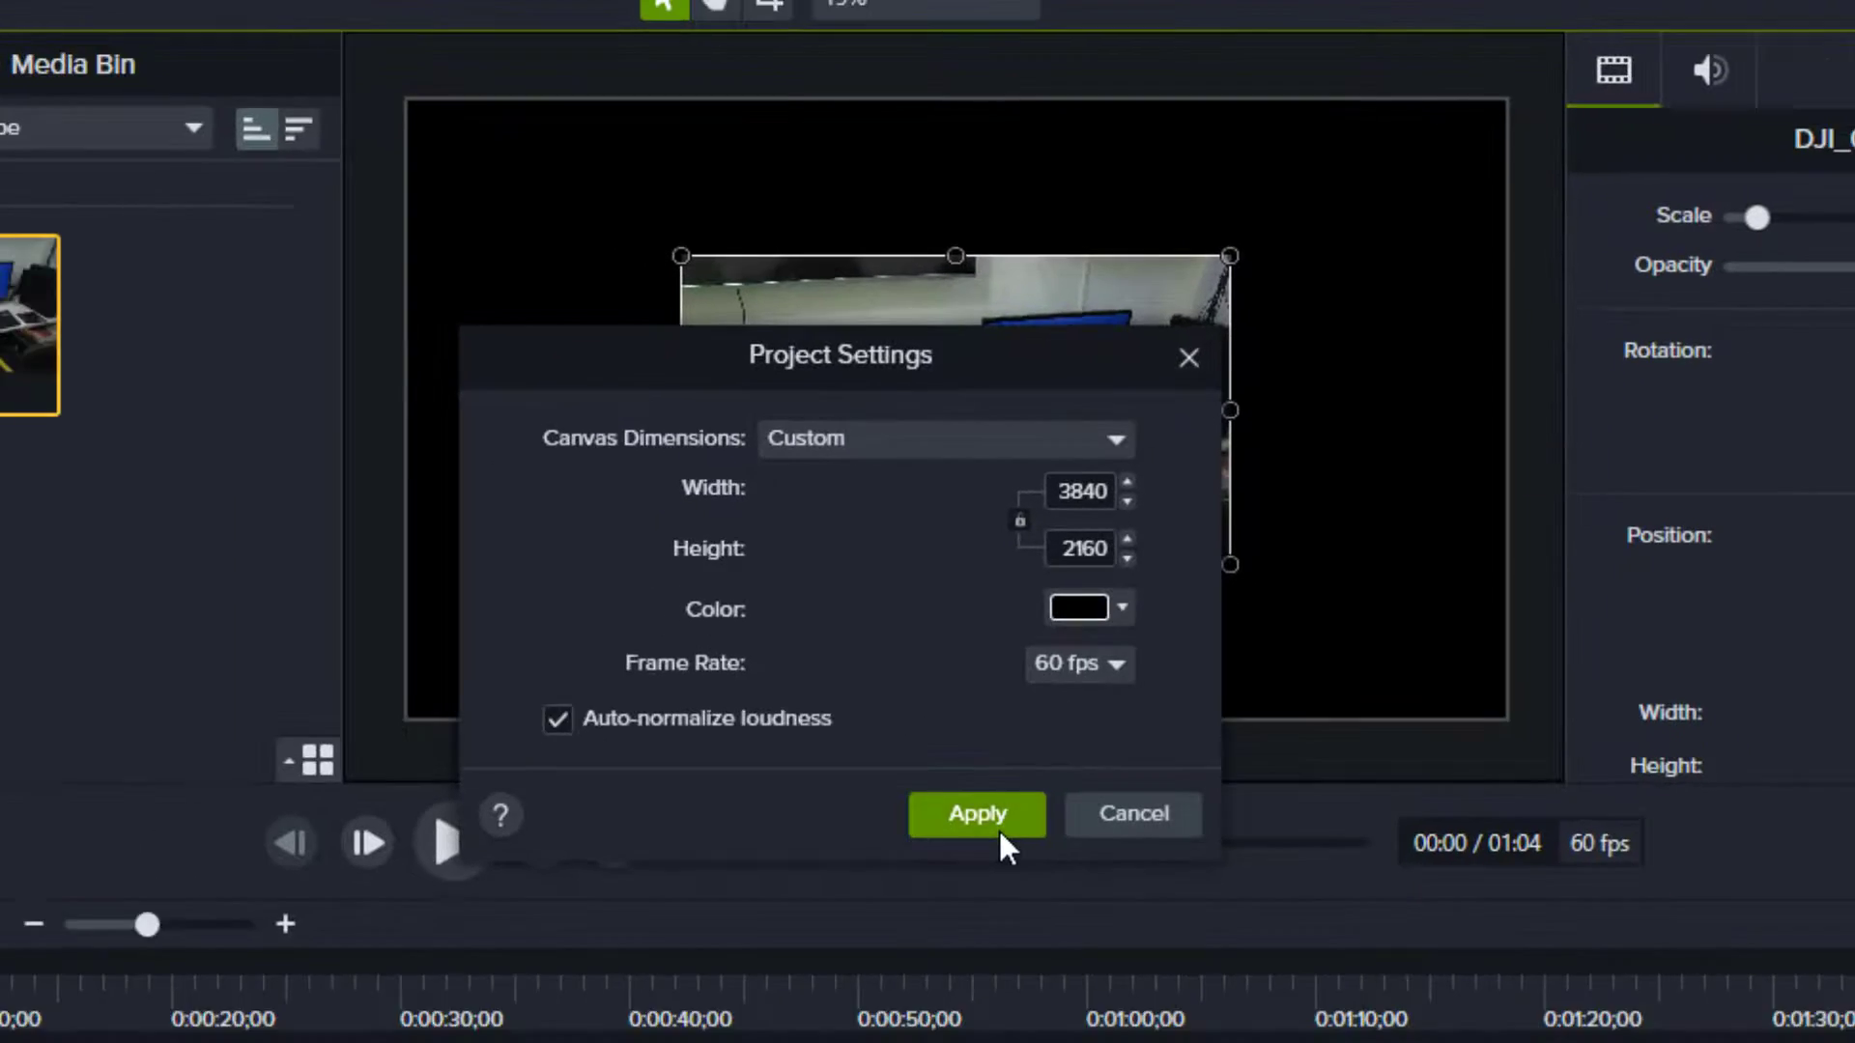
# Apply the 3840x2160 canvas and scale DJI_0165 to fit it at 100%.
pyautogui.click(952, 892)
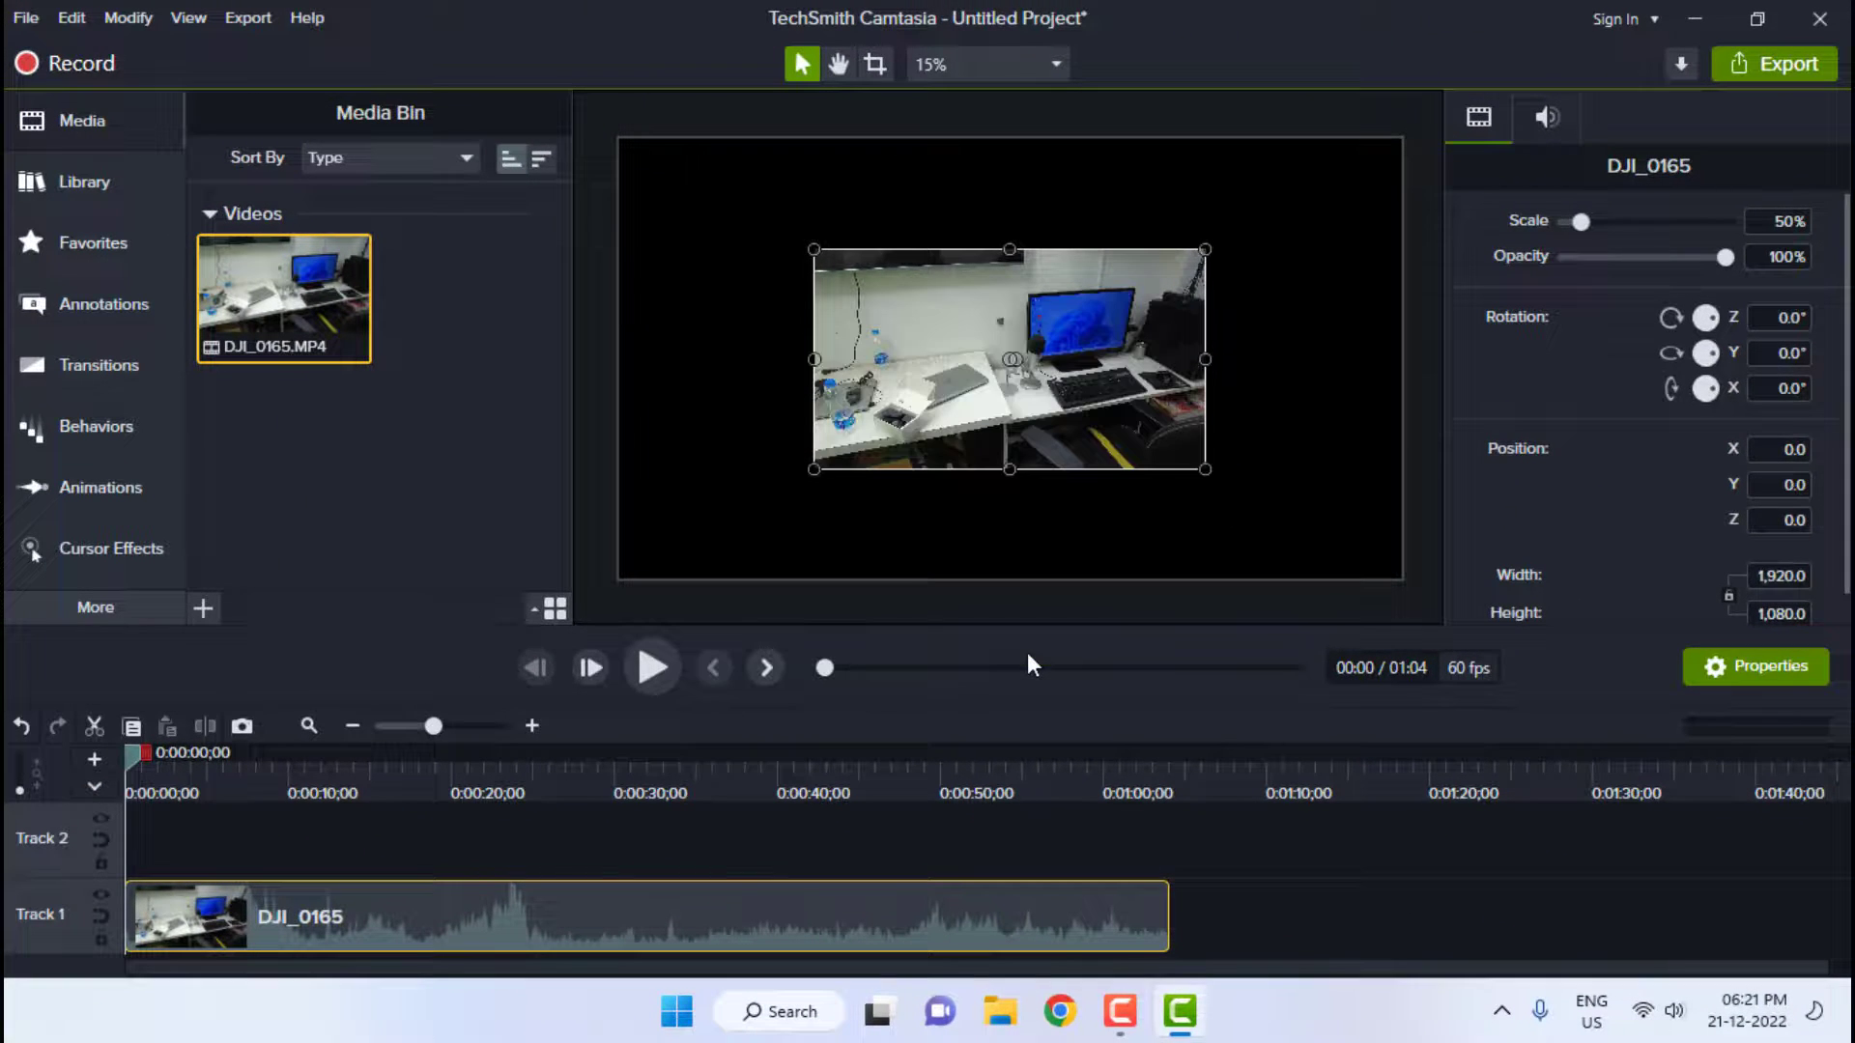
pyautogui.rightClick(878, 306)
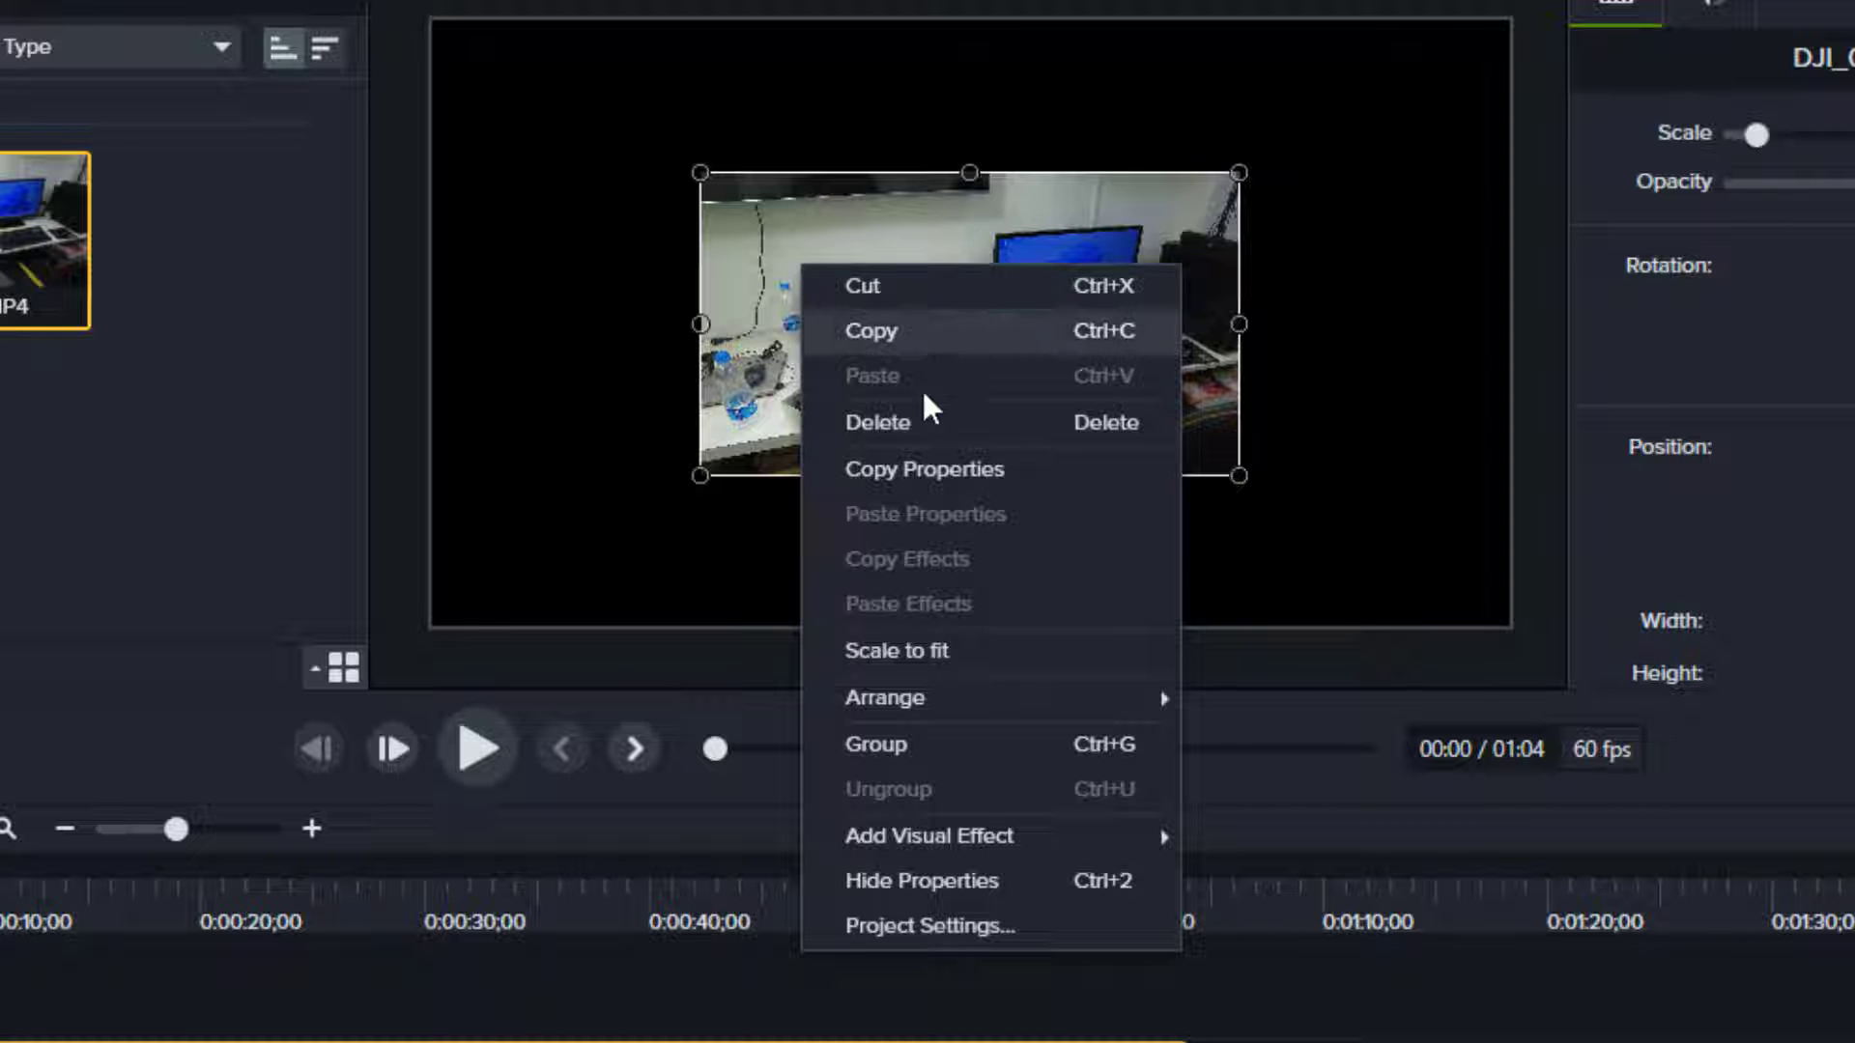
pyautogui.click(881, 651)
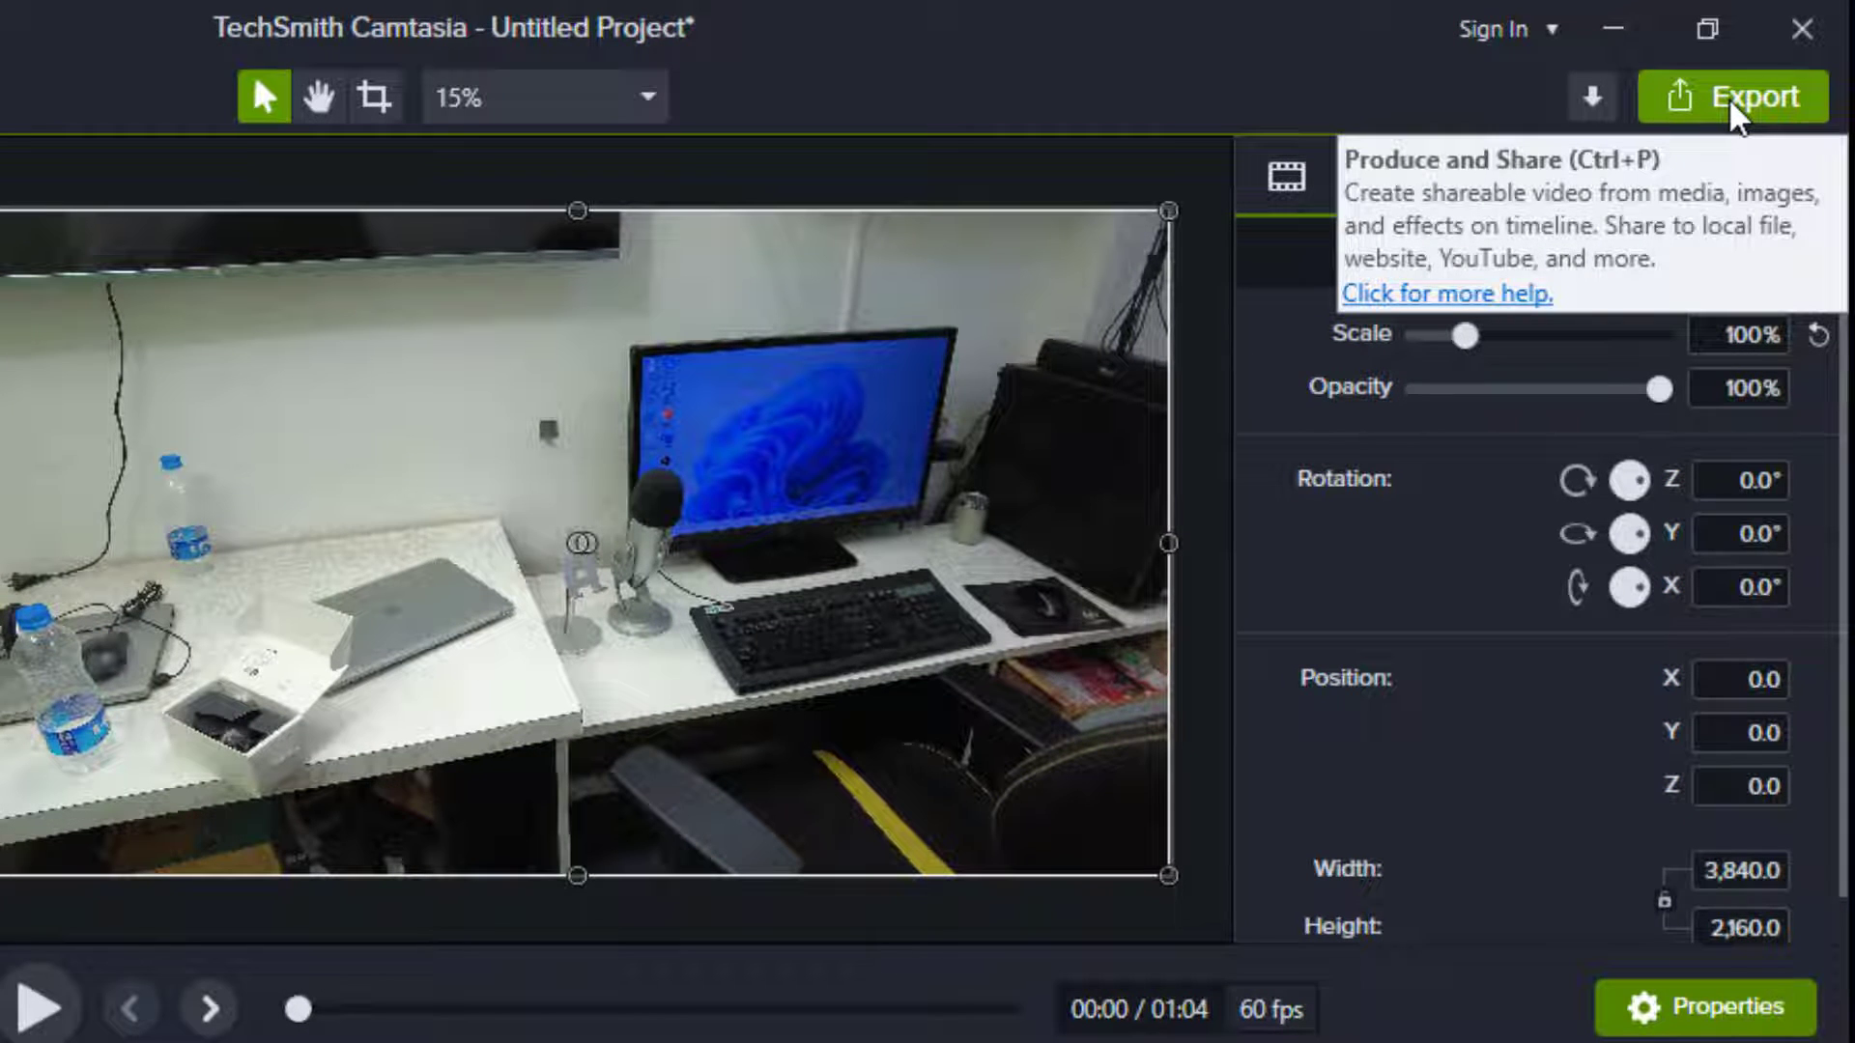
# Start a new custom production and advance to the Smart Player Options page.
pyautogui.click(1730, 96)
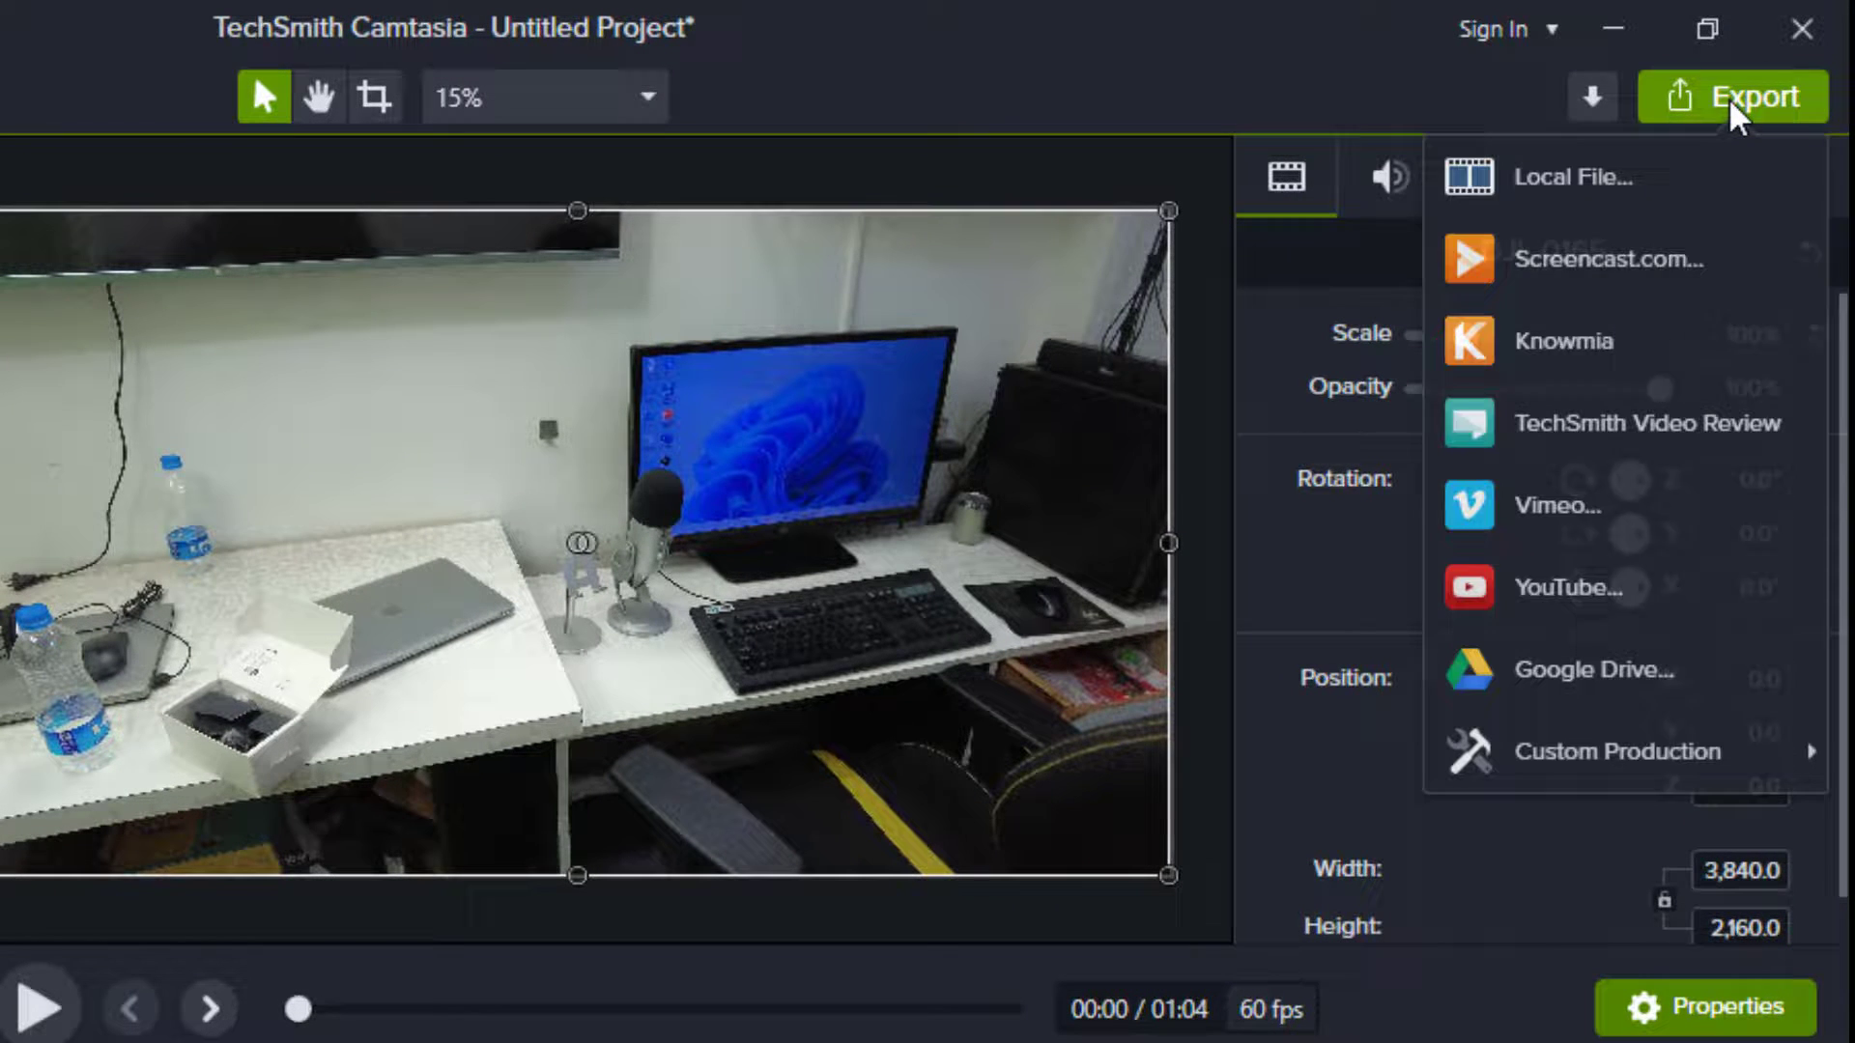
pyautogui.moveTo(1650, 756)
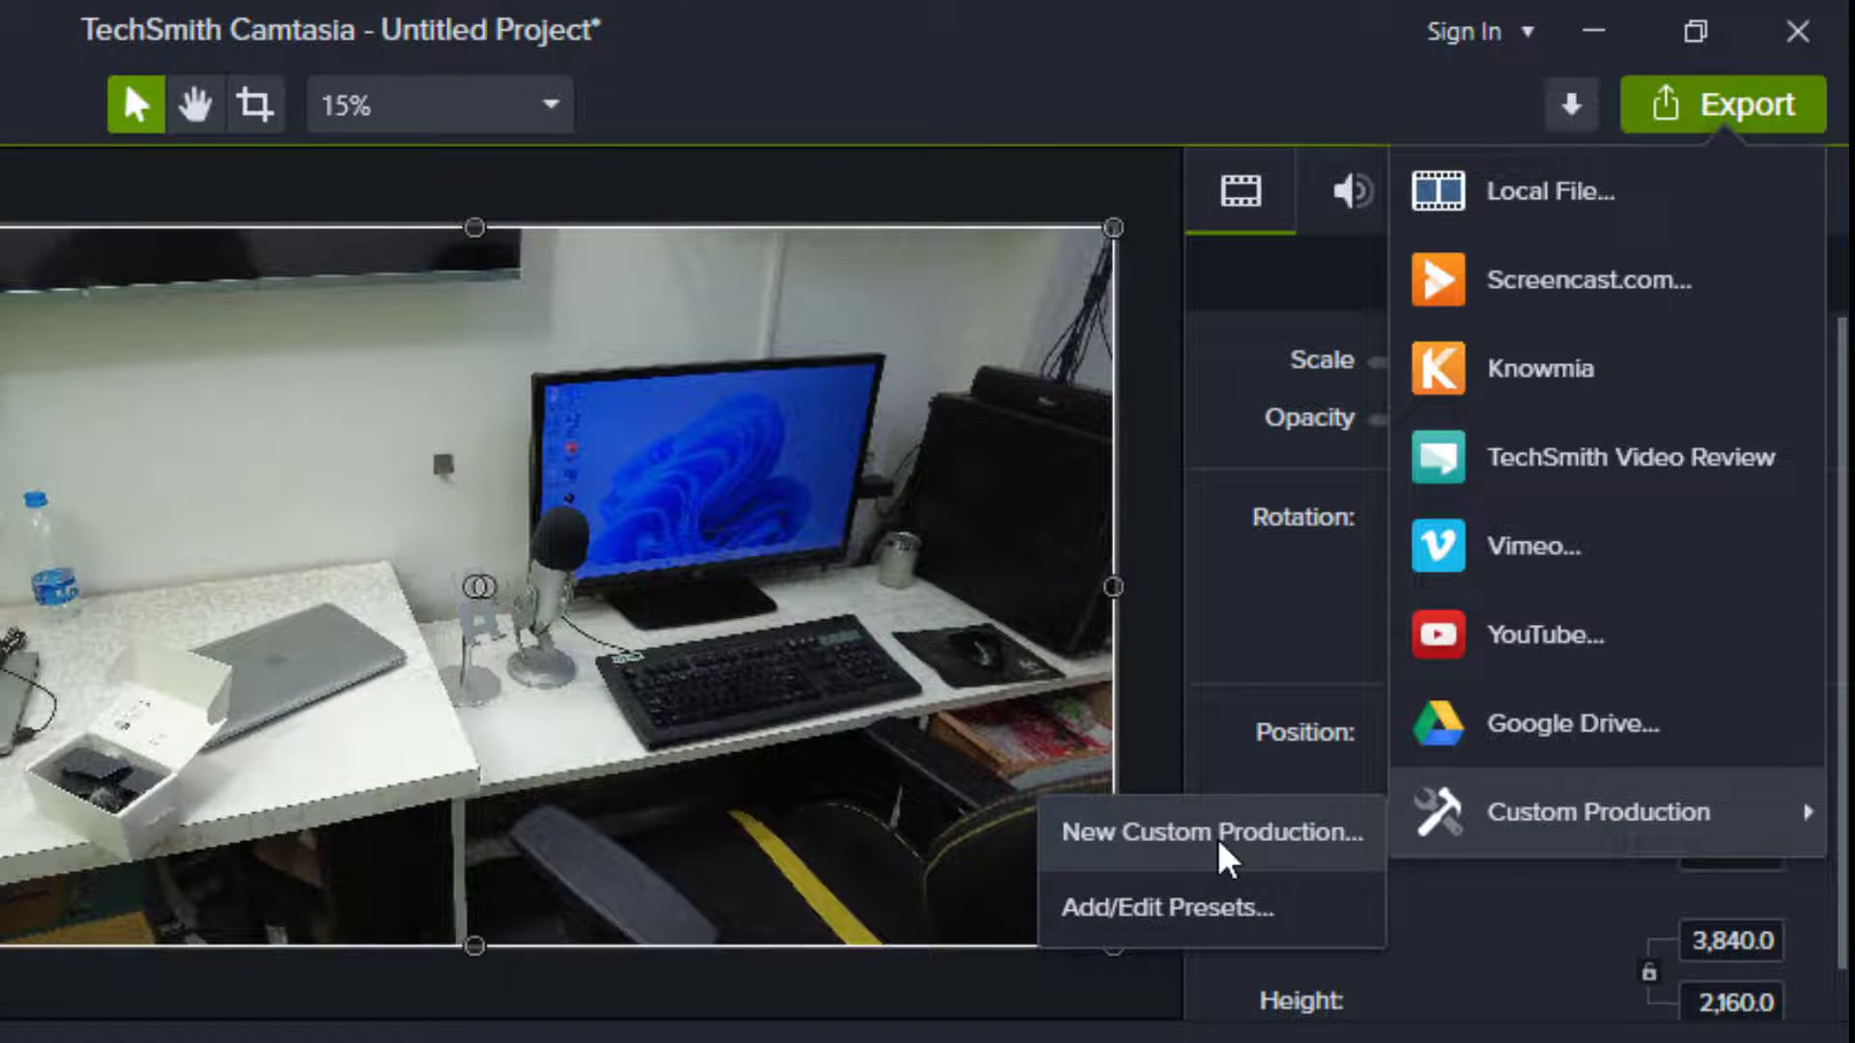
pyautogui.click(1218, 839)
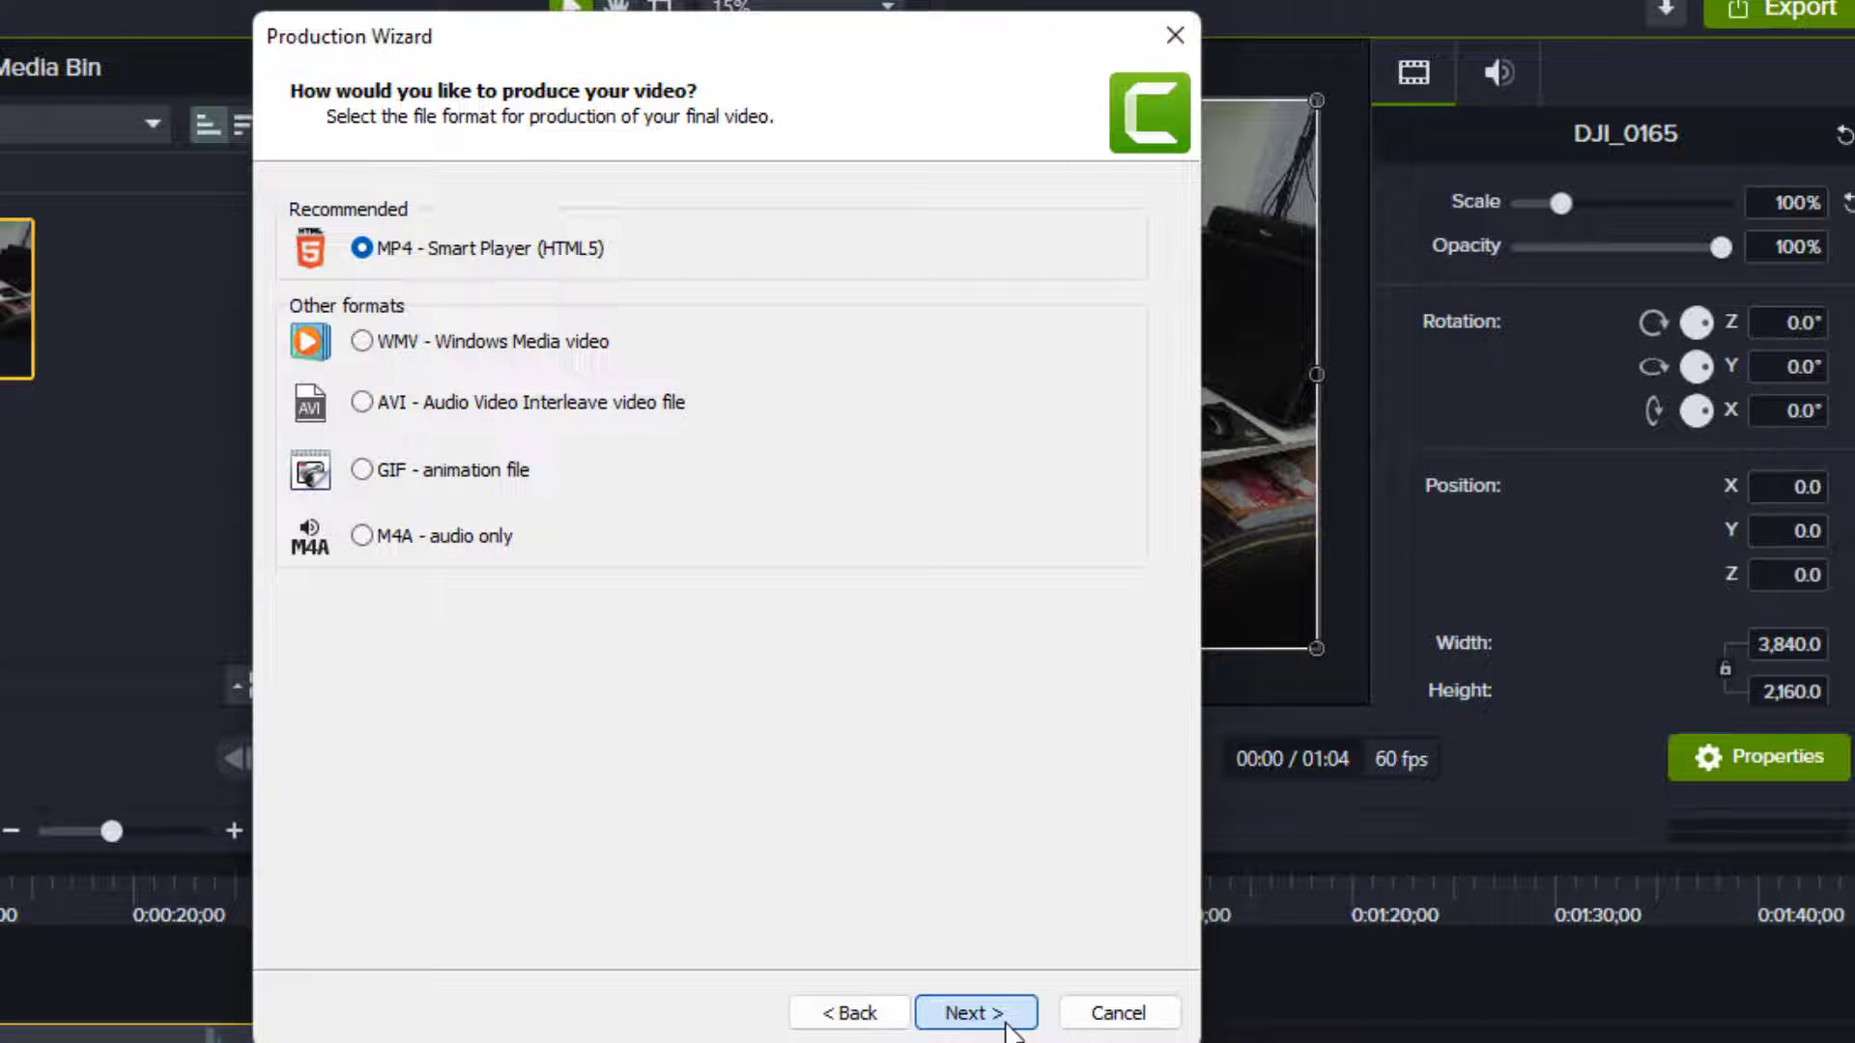
pyautogui.click(1005, 1029)
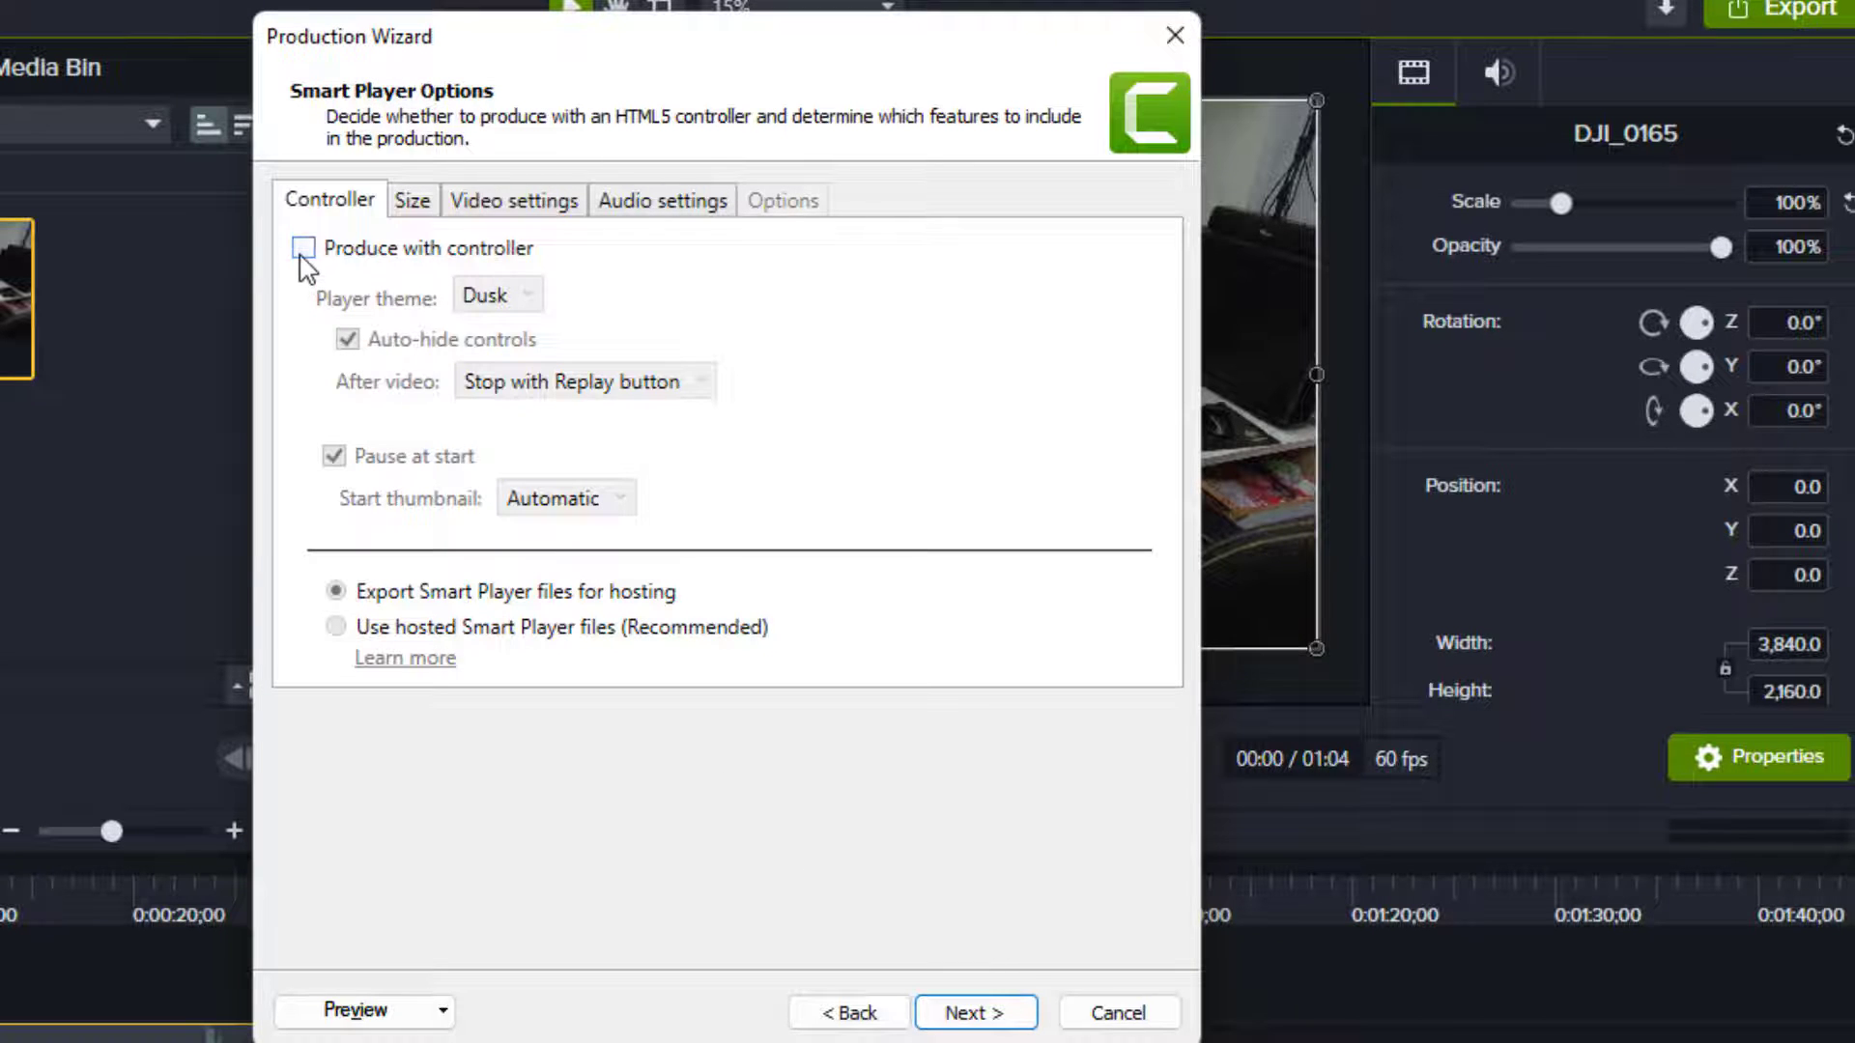
# Leave the player controller off and confirm the 3840 x 2160 video size.
pyautogui.click(310, 249)
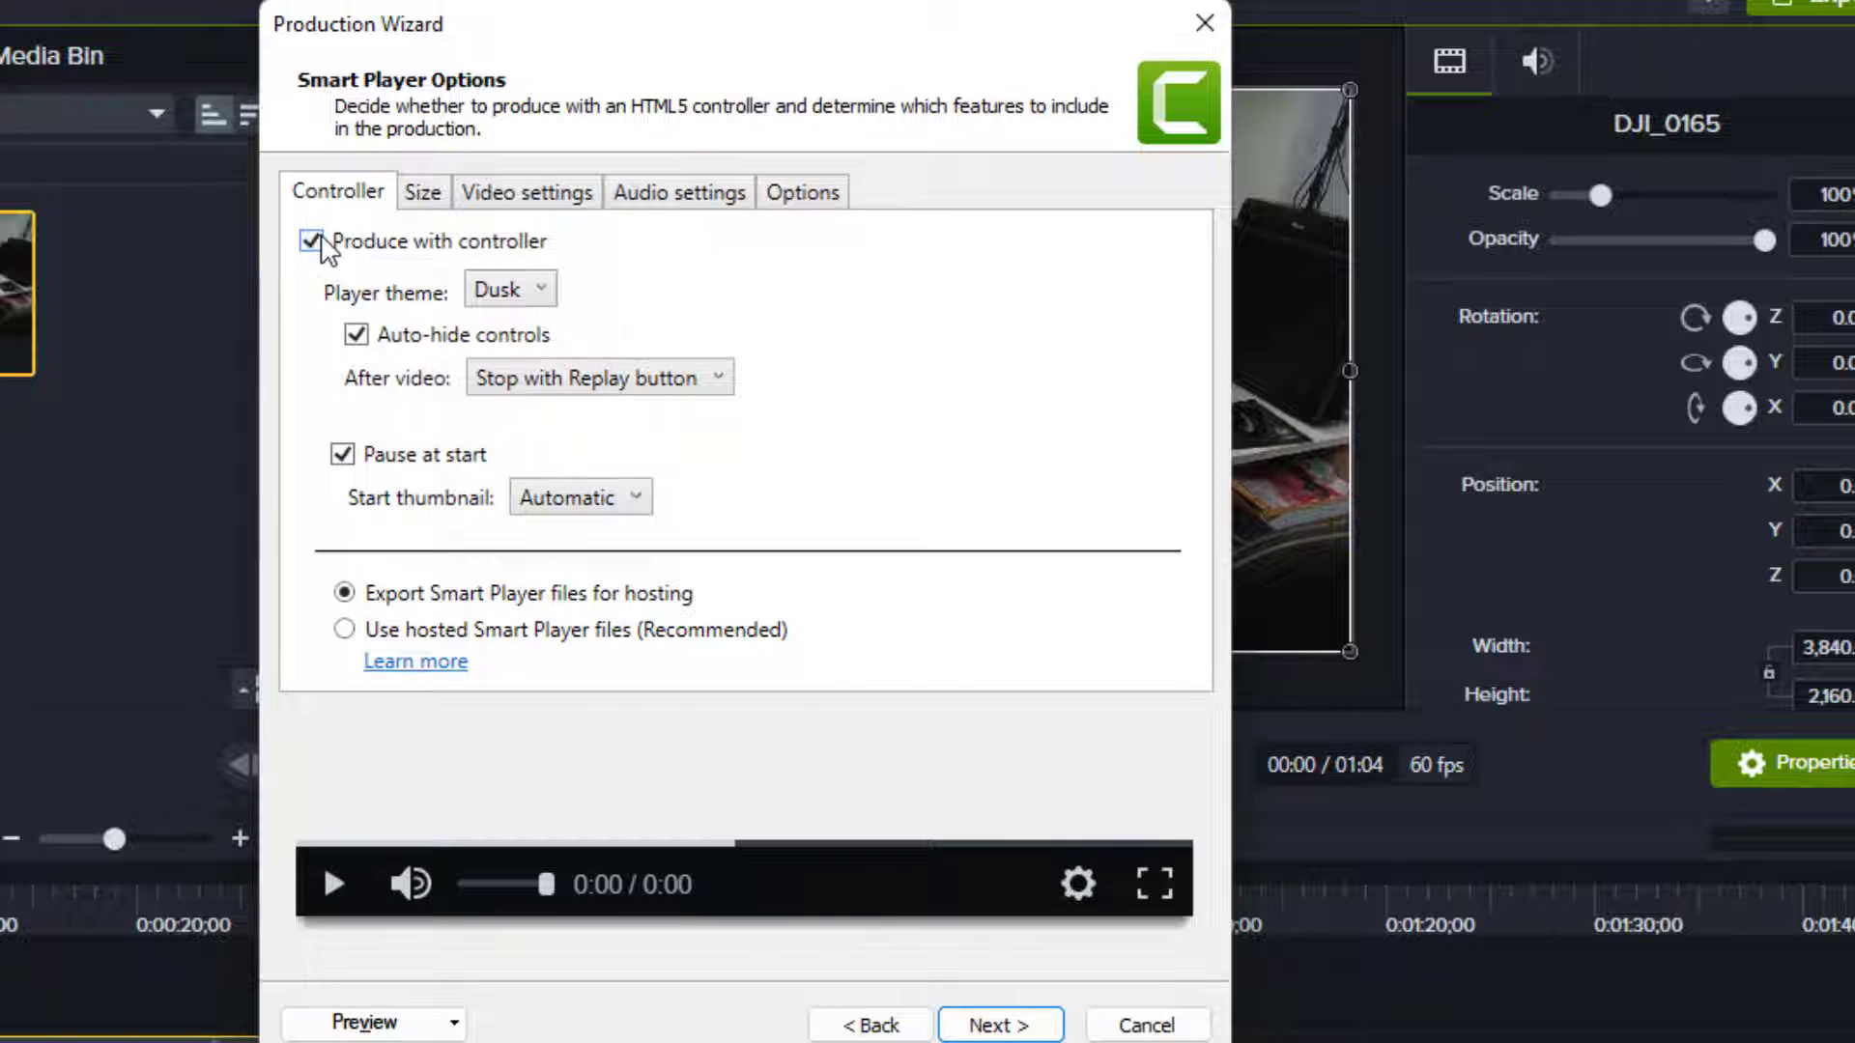
pyautogui.click(318, 240)
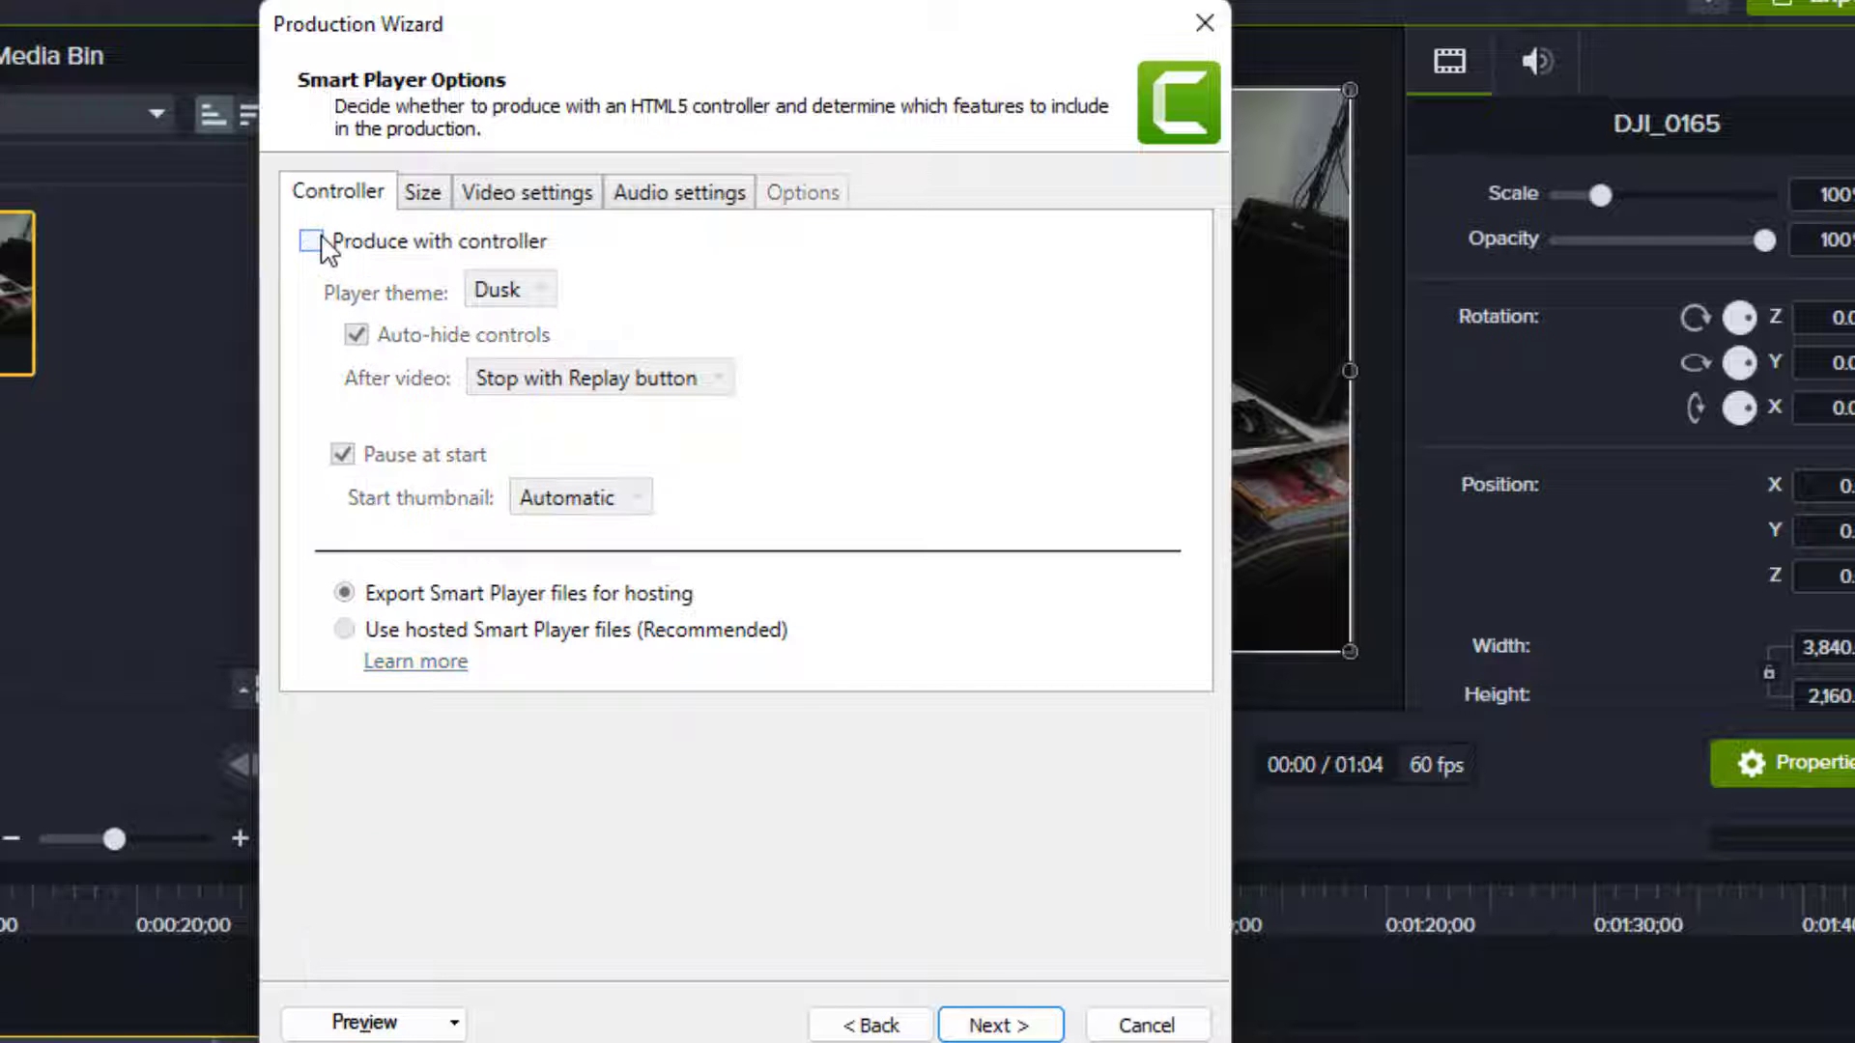
pyautogui.click(426, 193)
pyautogui.click(933, 311)
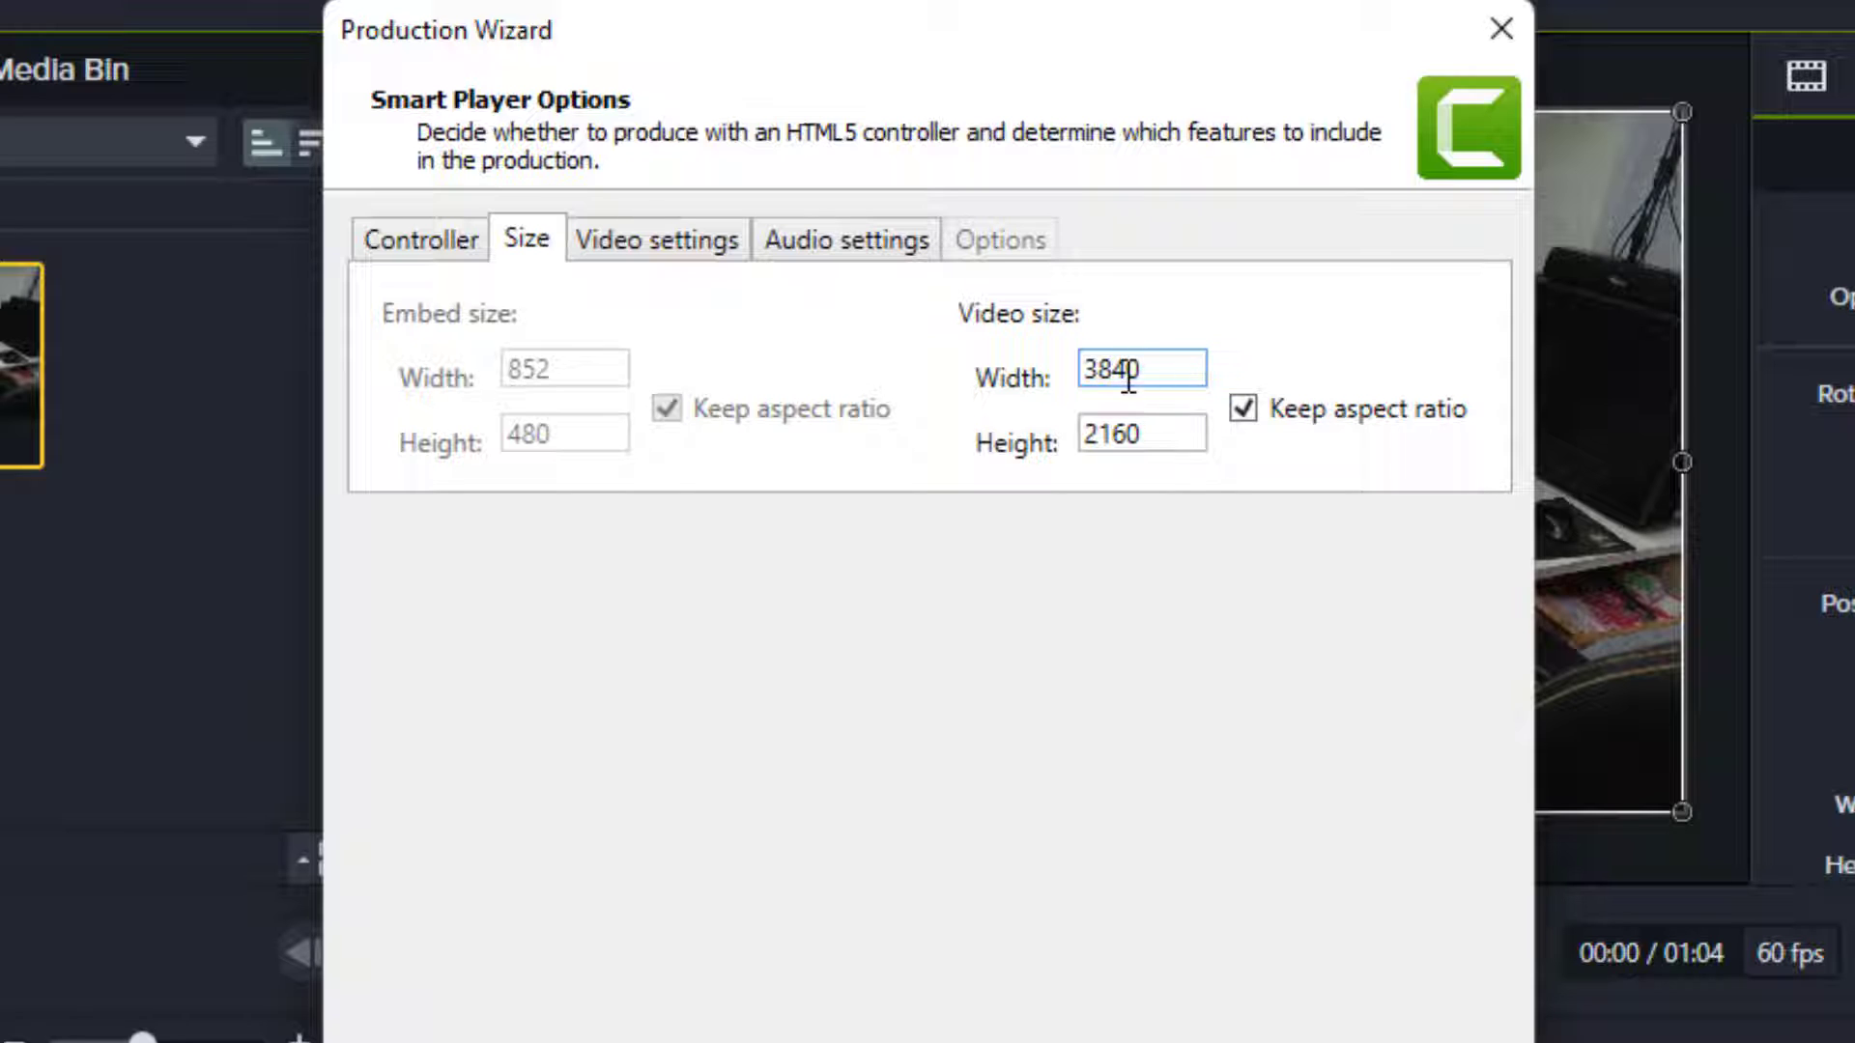
# Choose a 60 fps frame rate and set the Quality slider to 70% under Video settings.
pyautogui.click(710, 252)
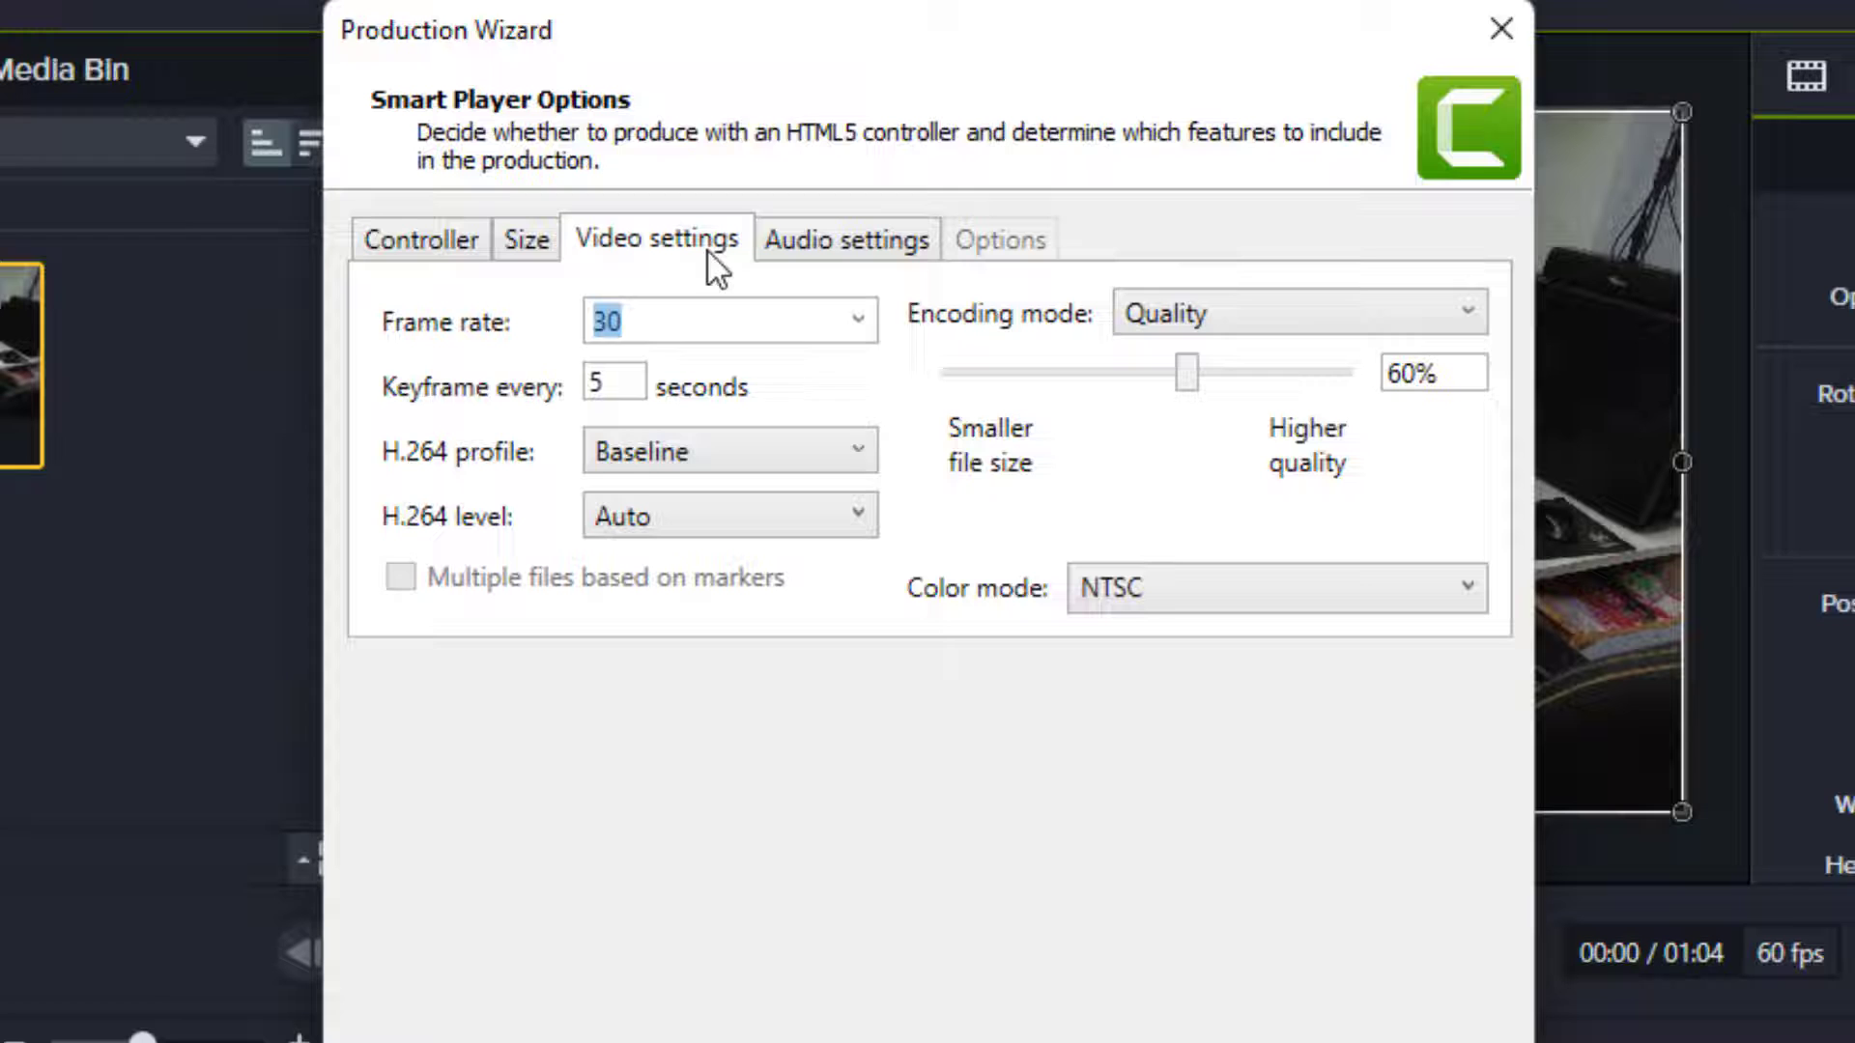
pyautogui.click(730, 319)
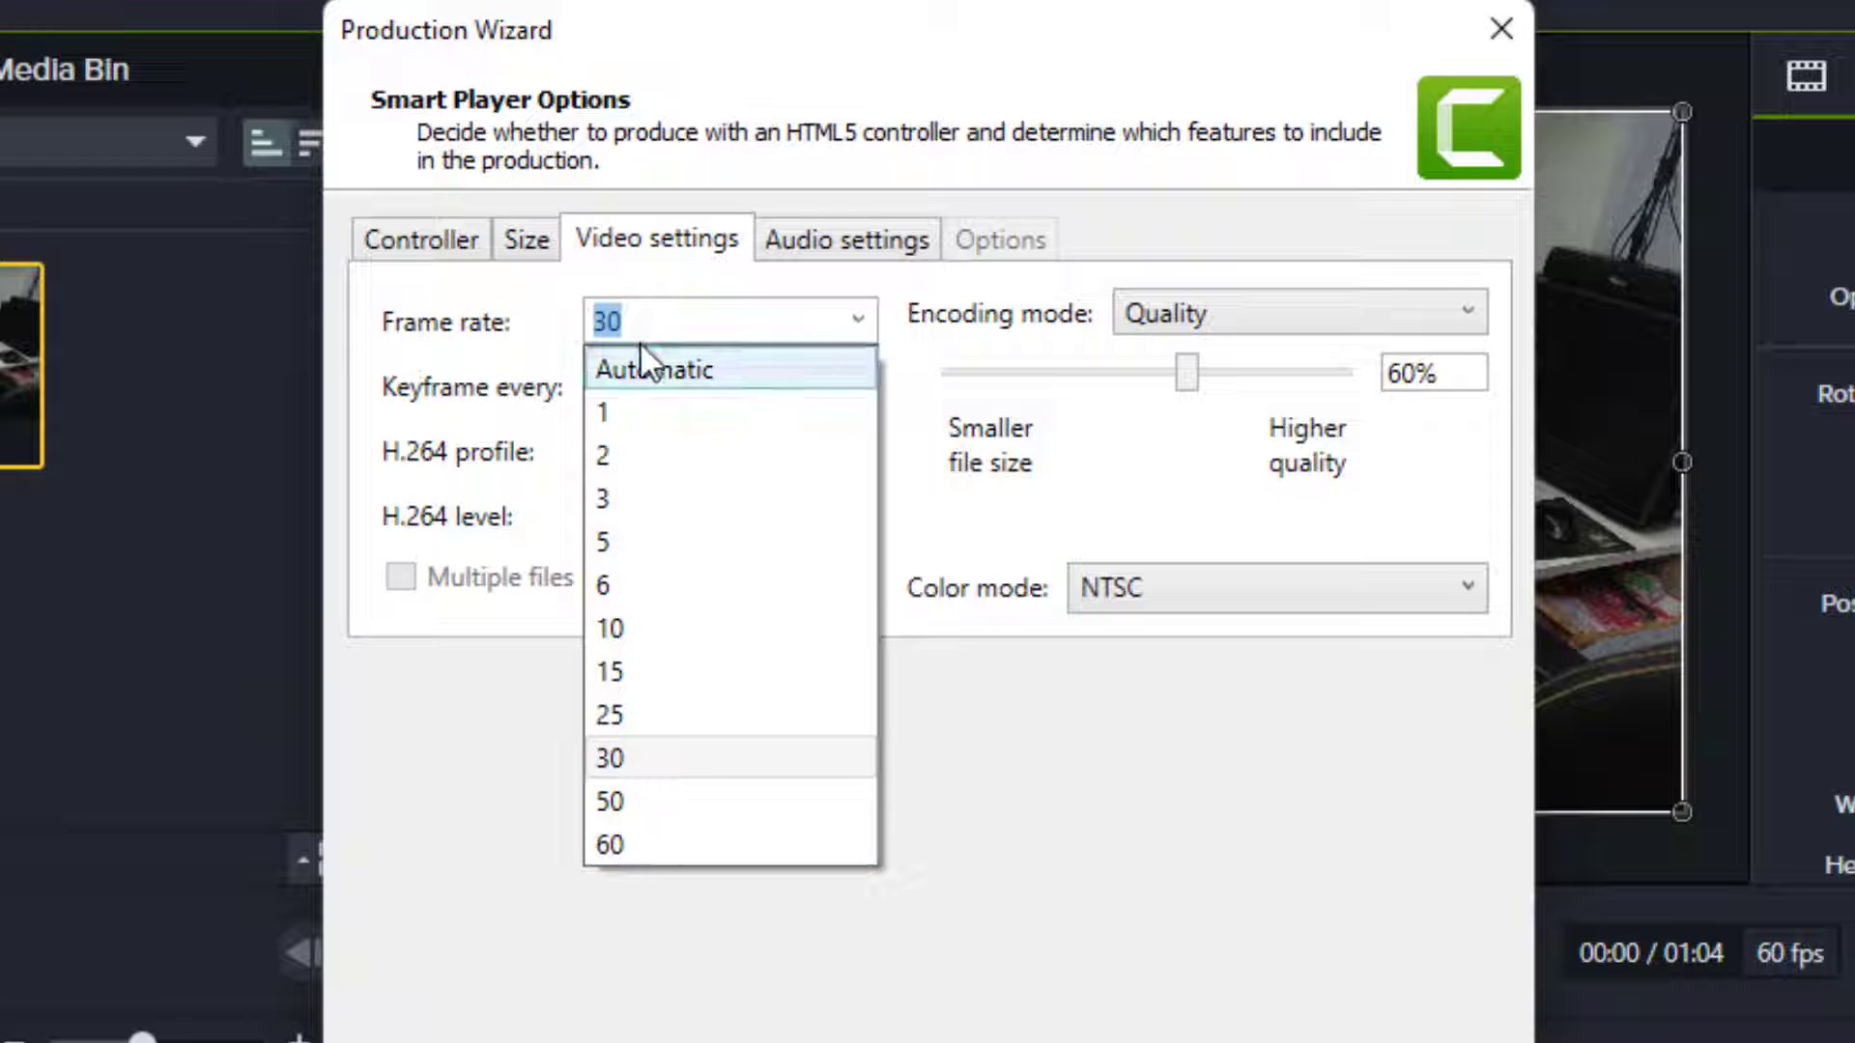
pyautogui.click(642, 847)
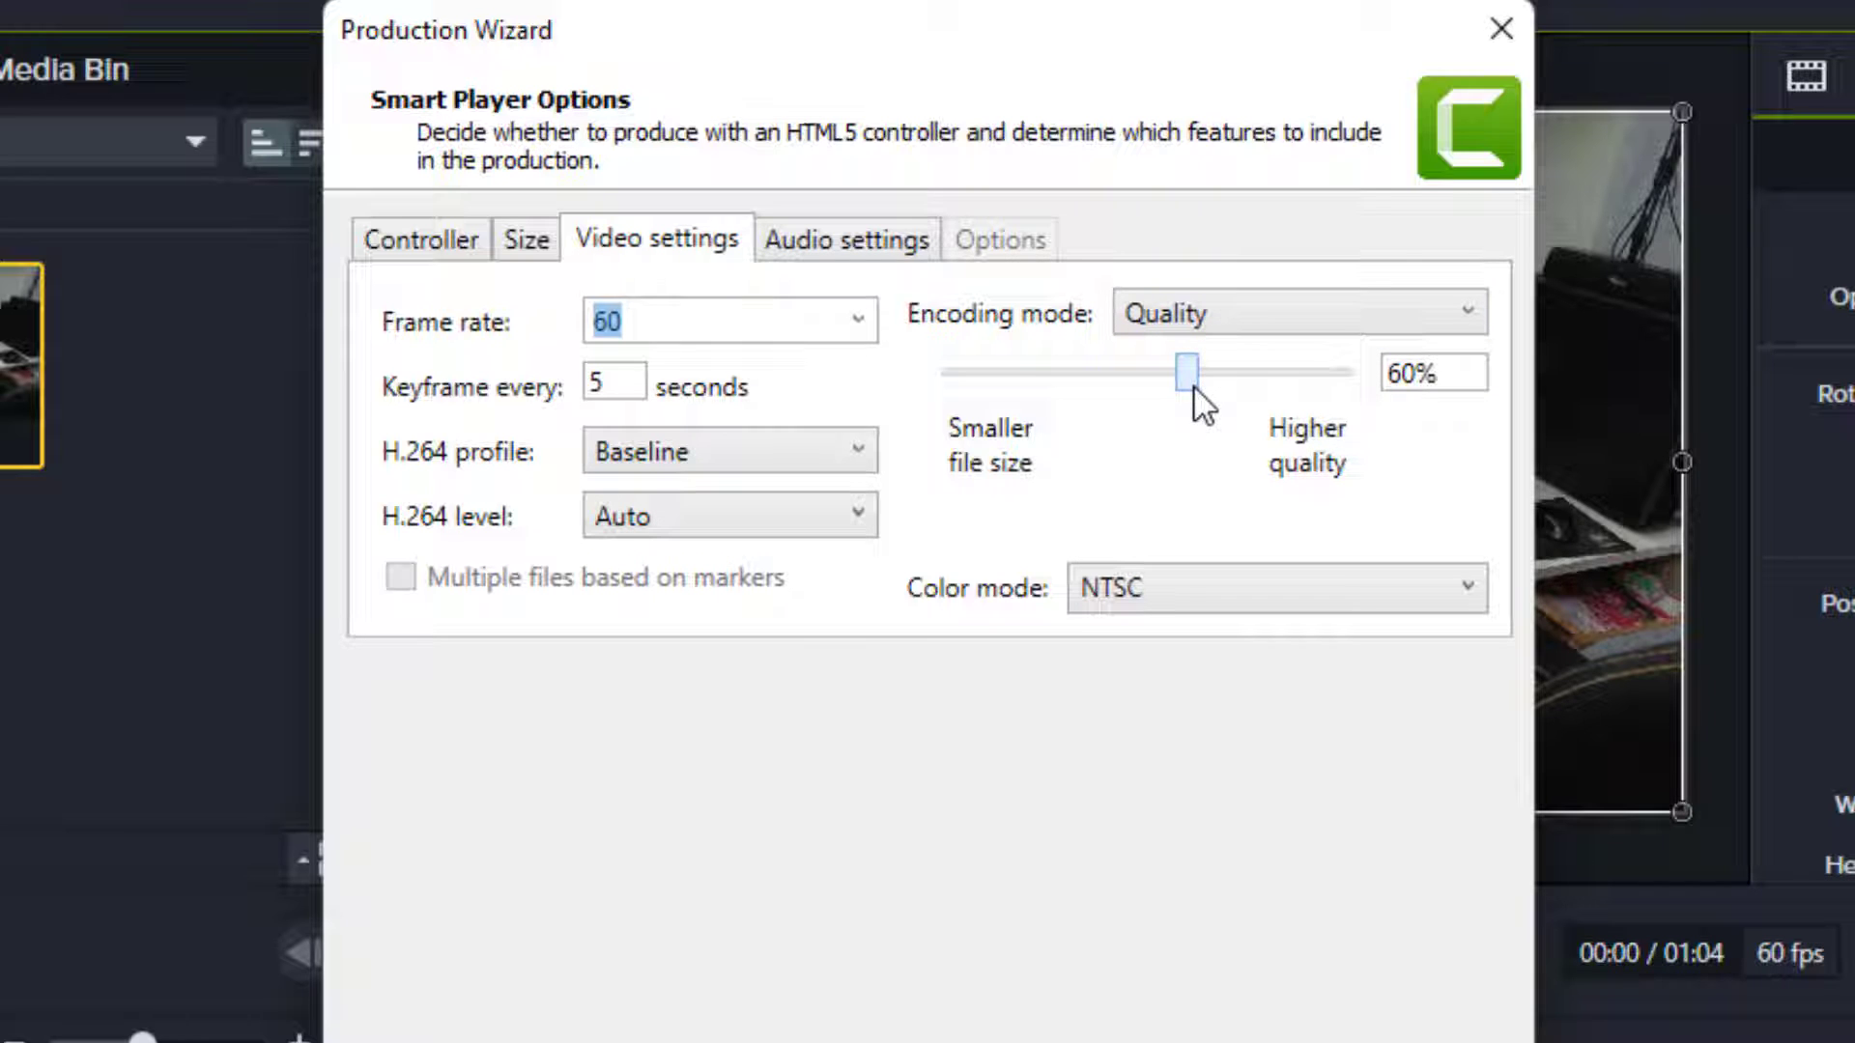
pyautogui.moveTo(1196, 389); pyautogui.dragTo(1266, 390)
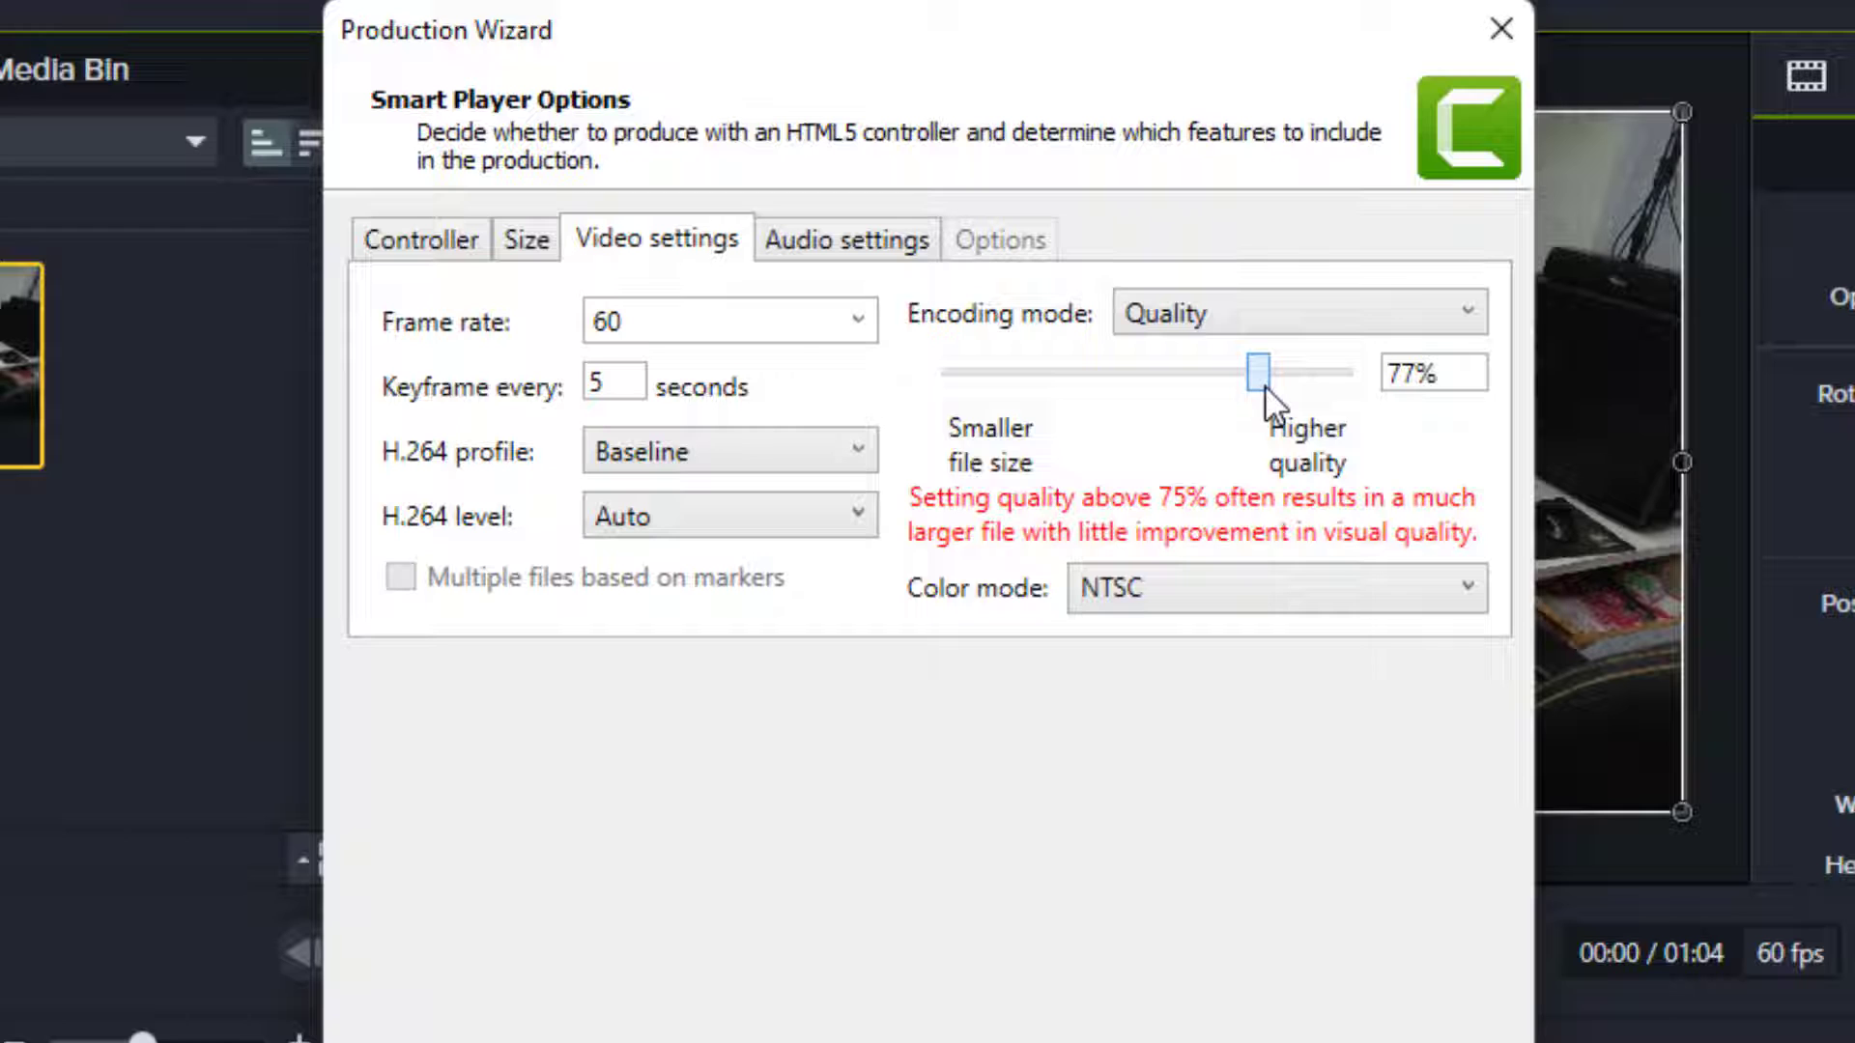
pyautogui.moveTo(1266, 390); pyautogui.dragTo(1235, 388)
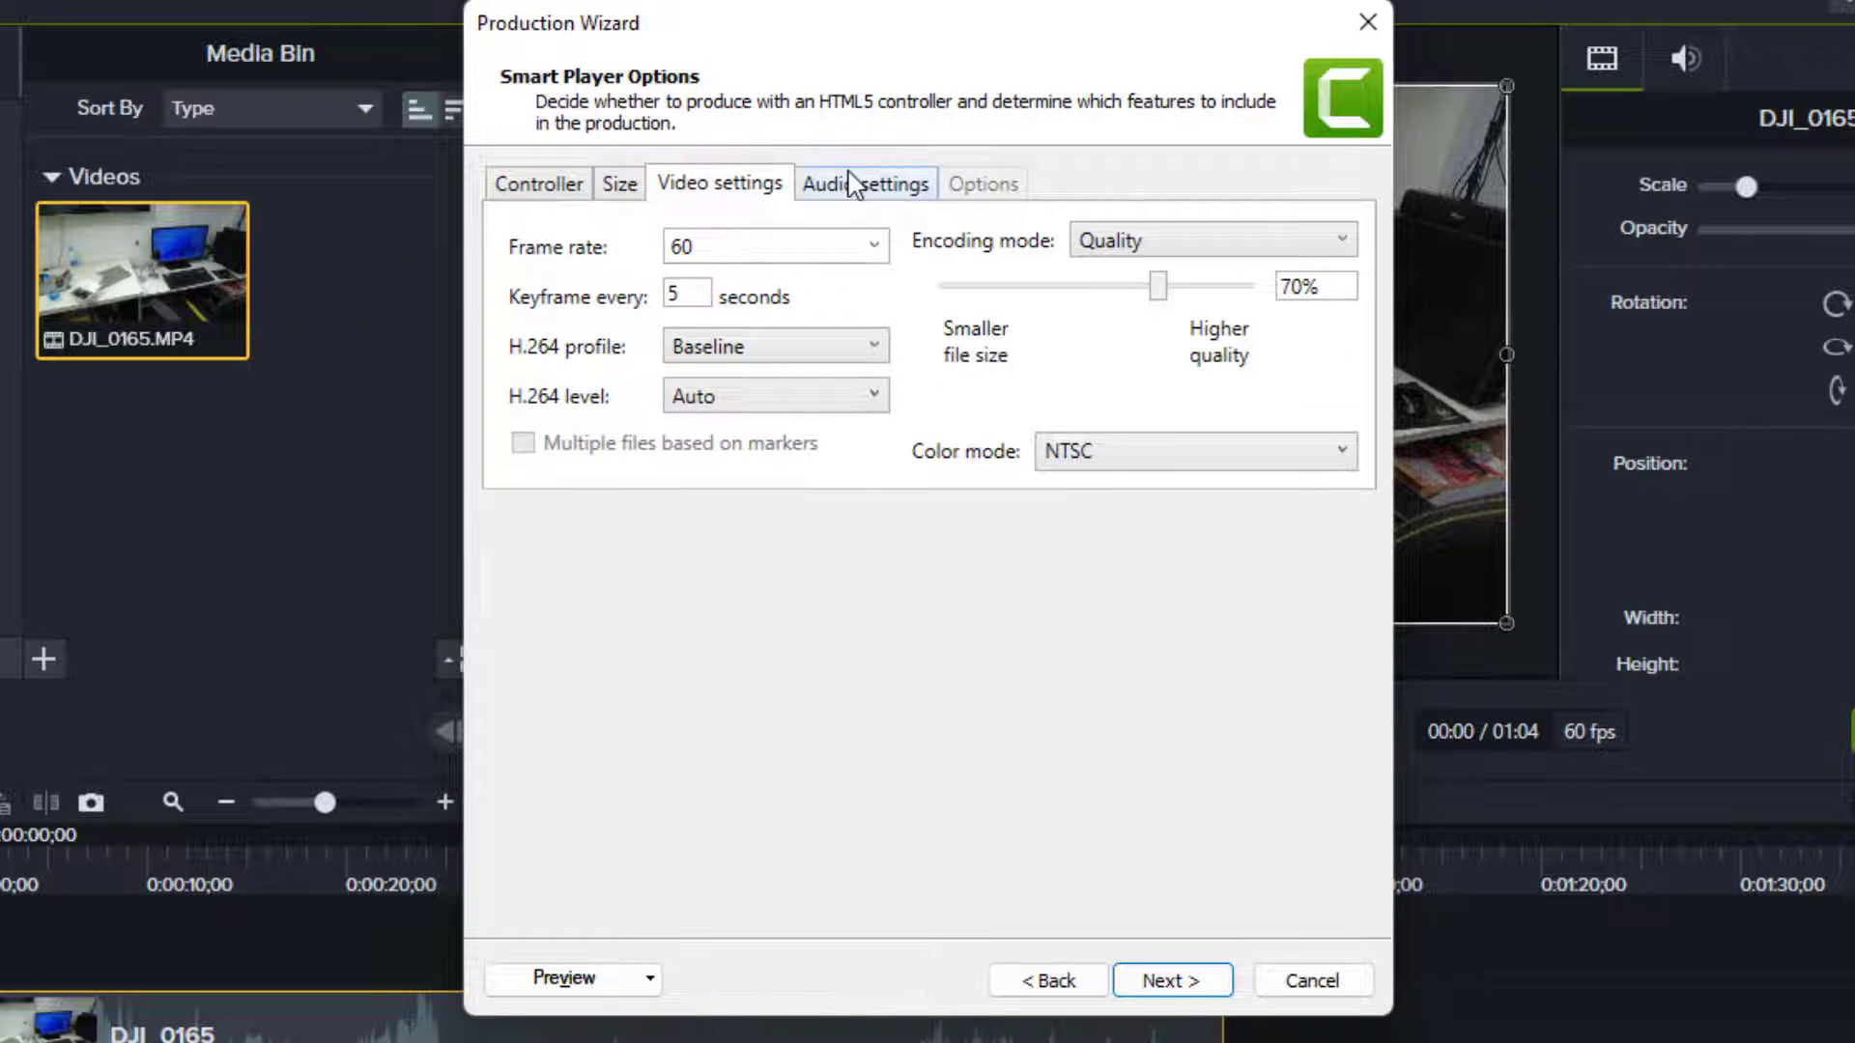
# Accept default audio and video options and finish, rendering Untitled Project.mp4.
pyautogui.click(852, 184)
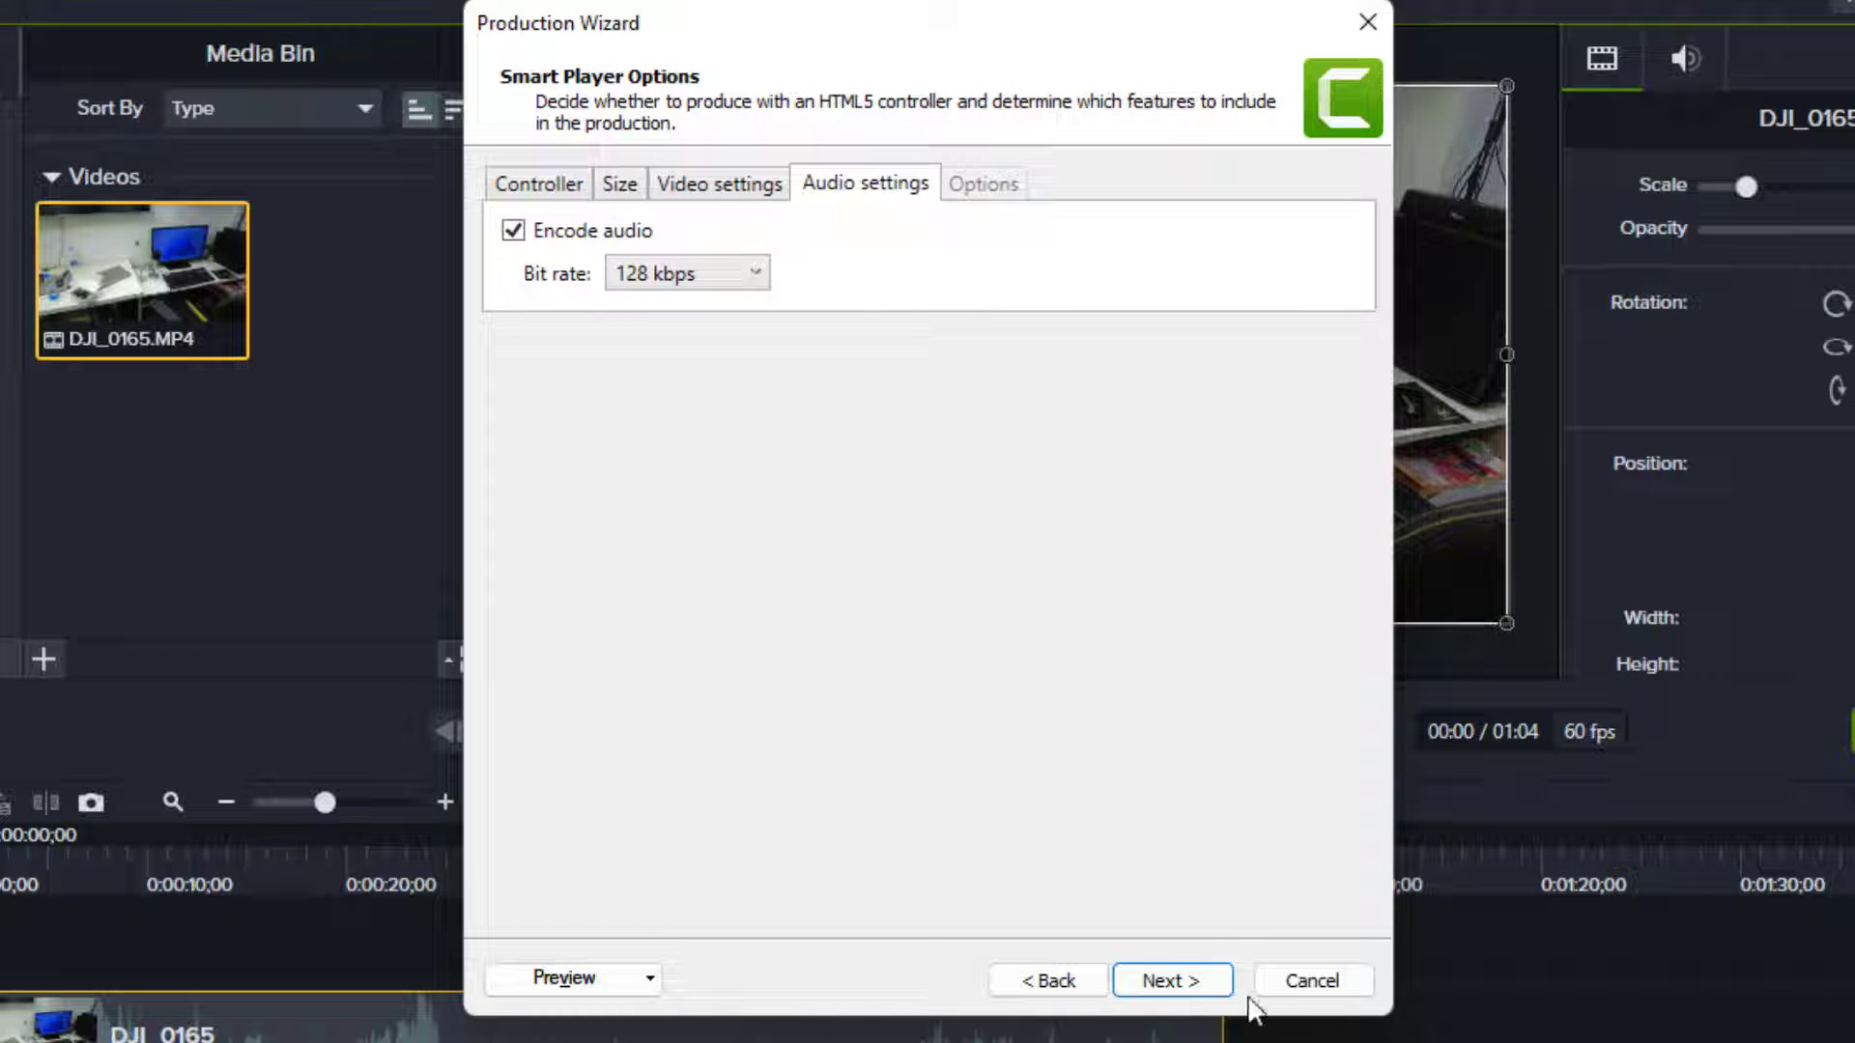
pyautogui.click(1208, 996)
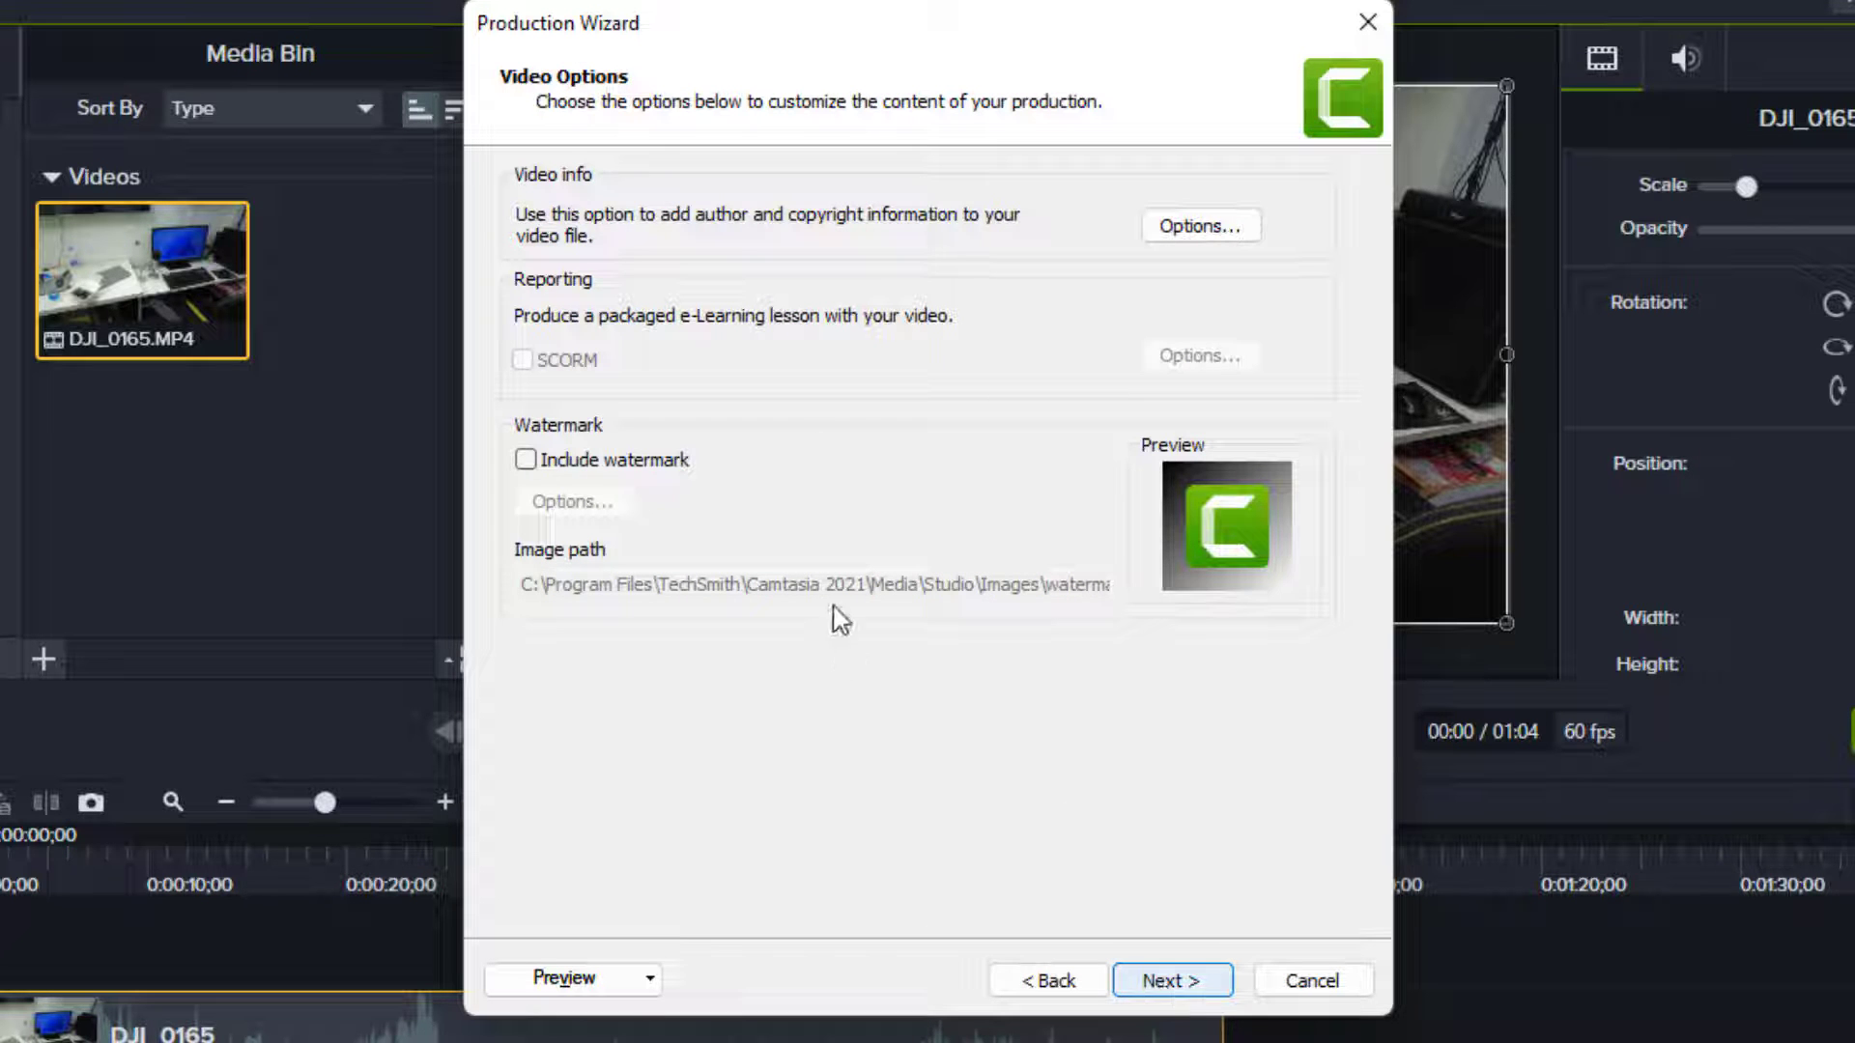
pyautogui.click(1172, 983)
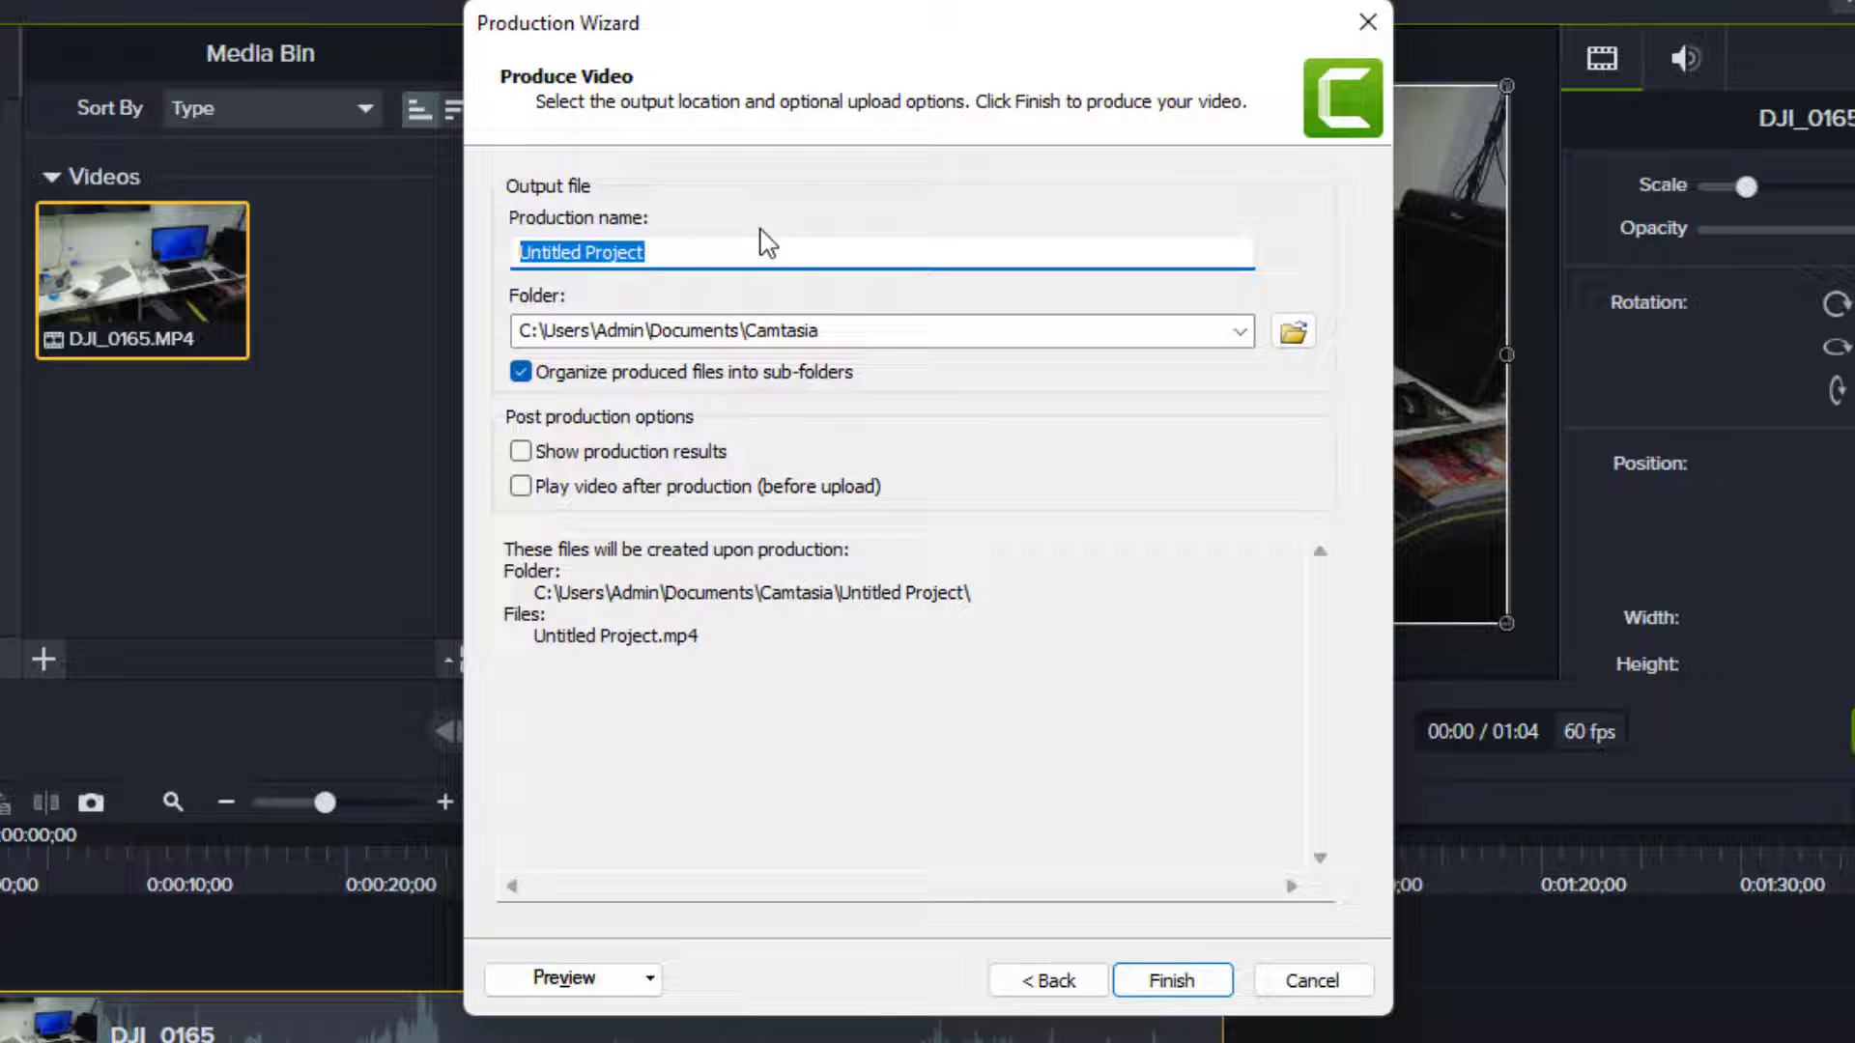
pyautogui.click(1175, 982)
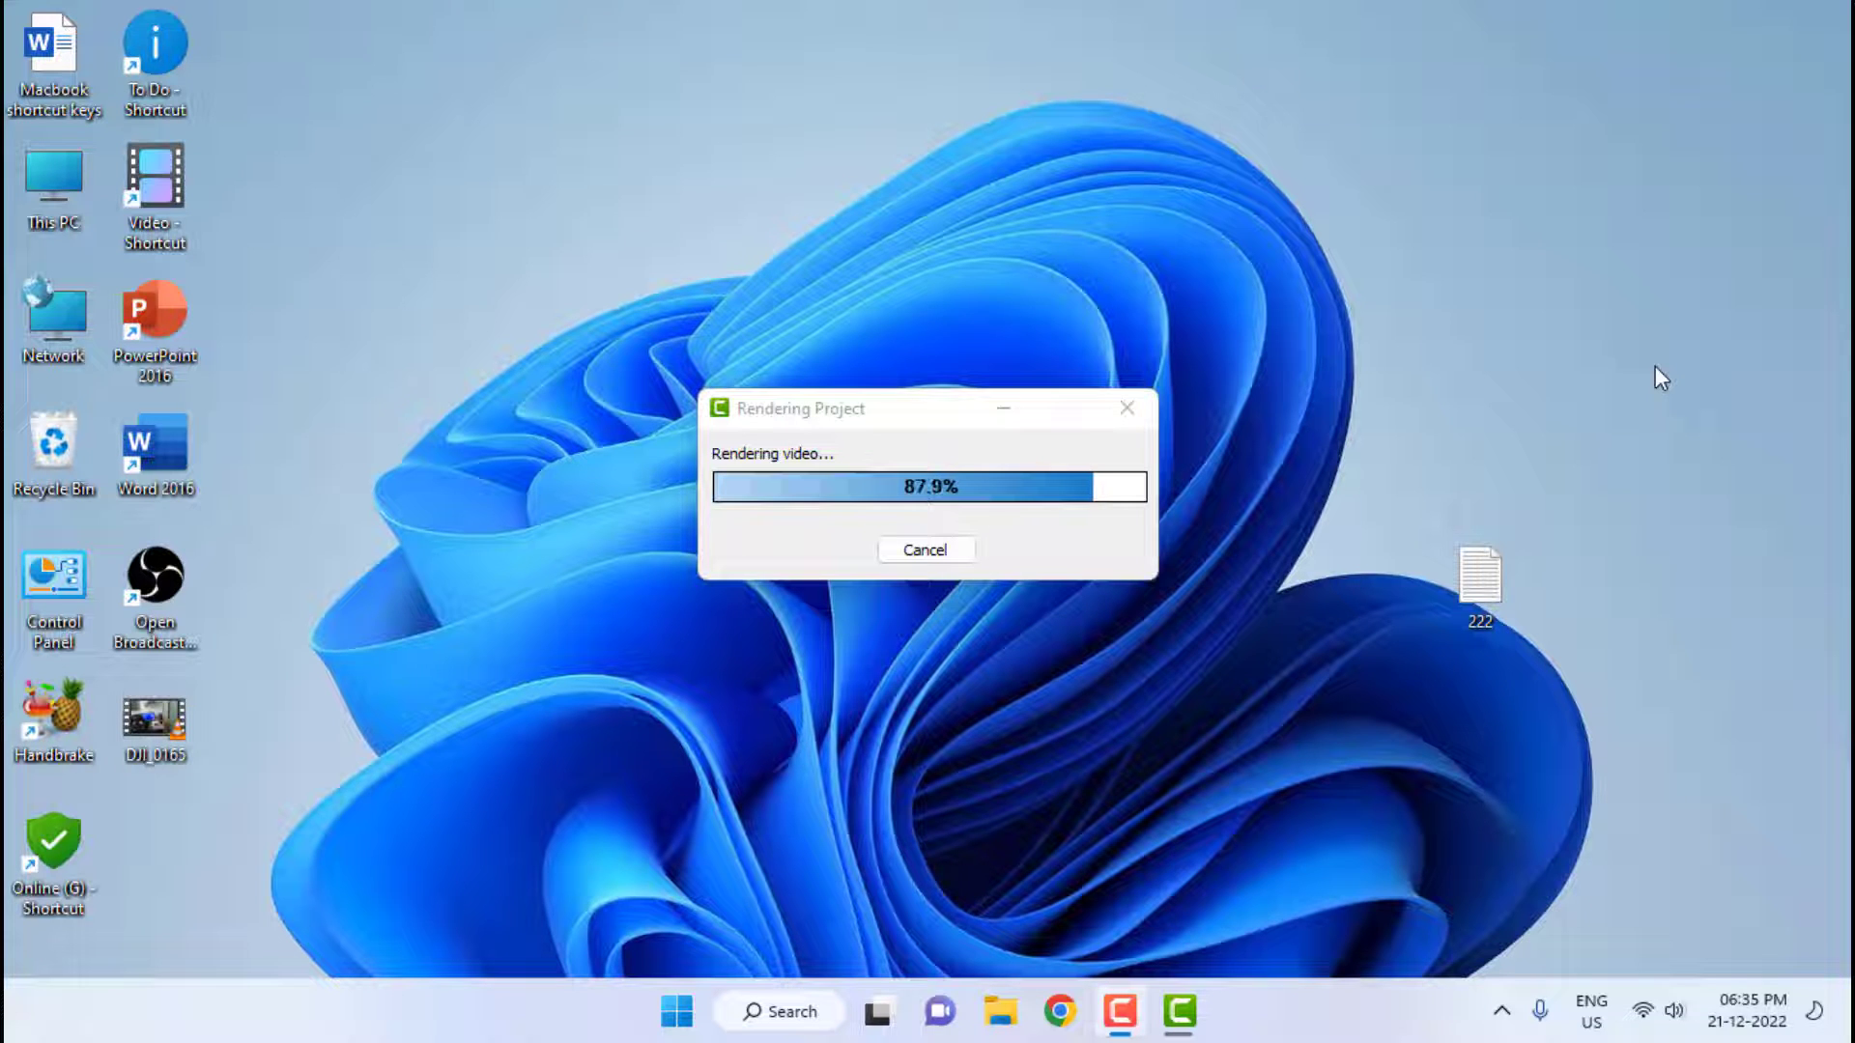
# Let the render run past 98.5%, then minimize Camtasia to show the desktop.
pyautogui.click(844, 413)
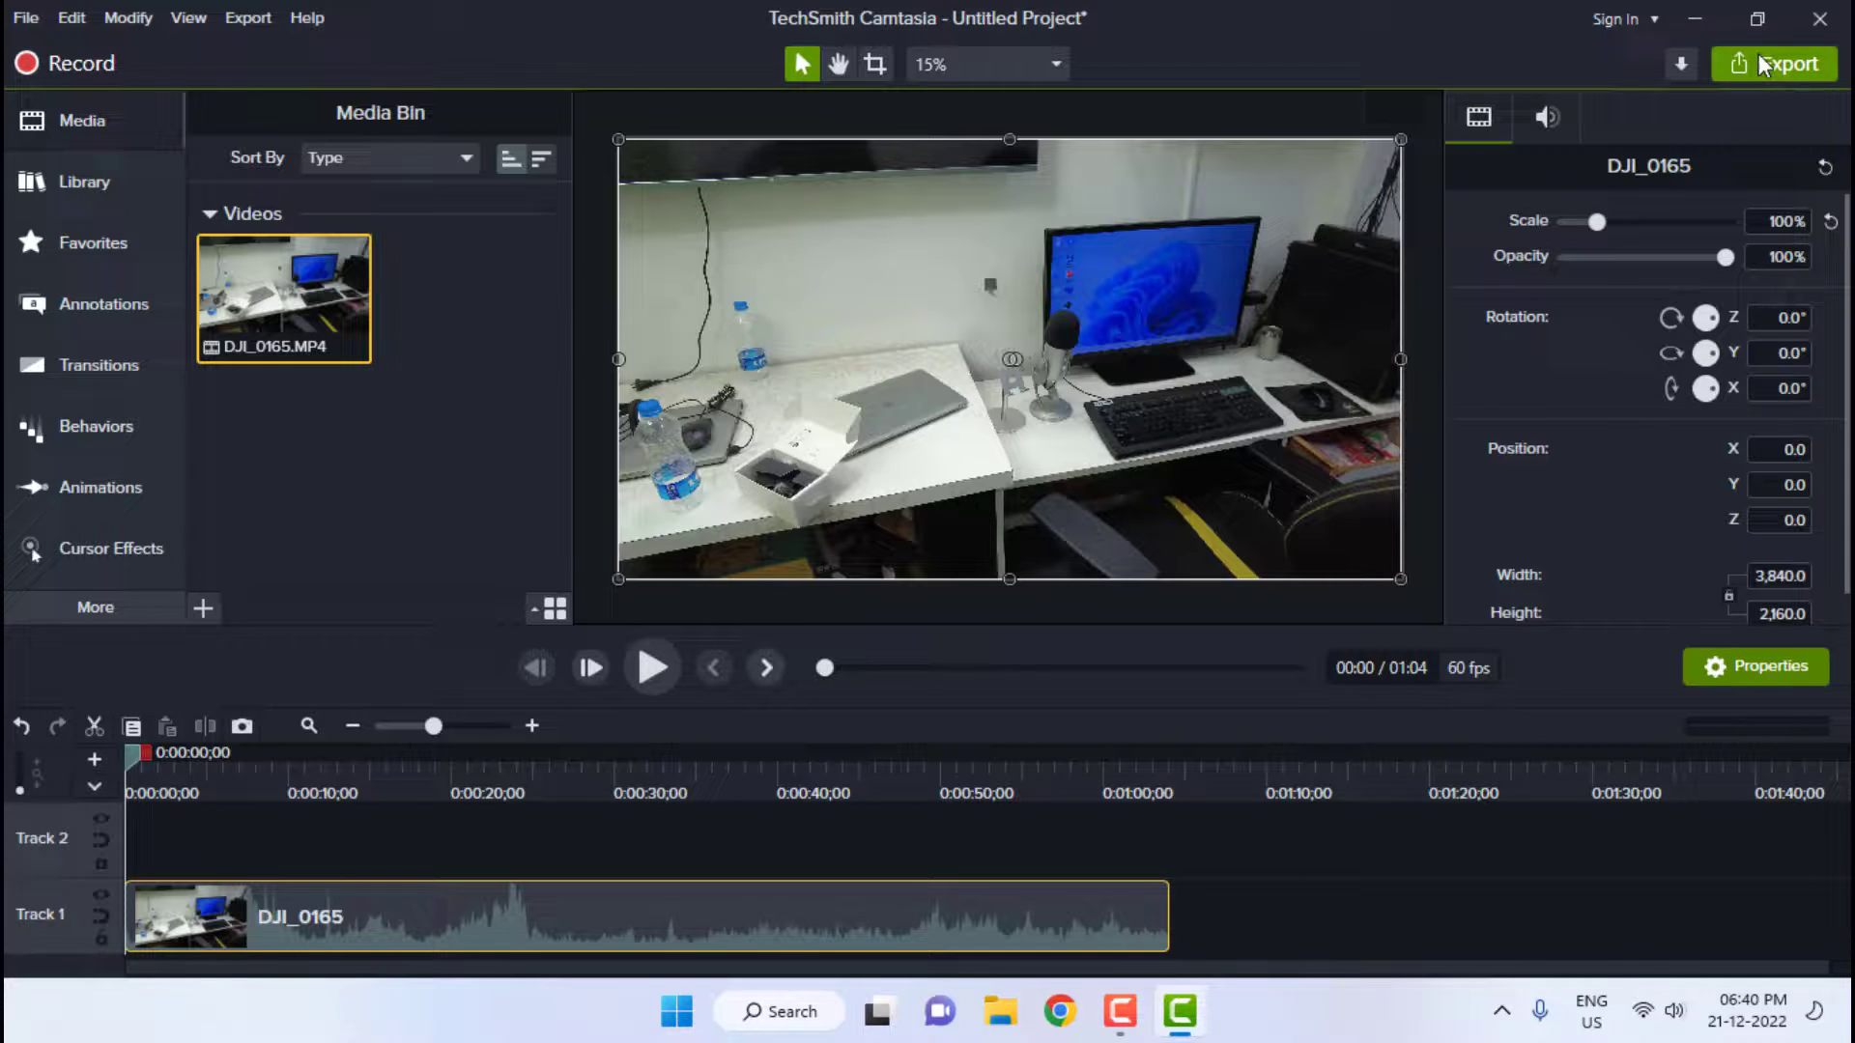
pyautogui.click(1696, 19)
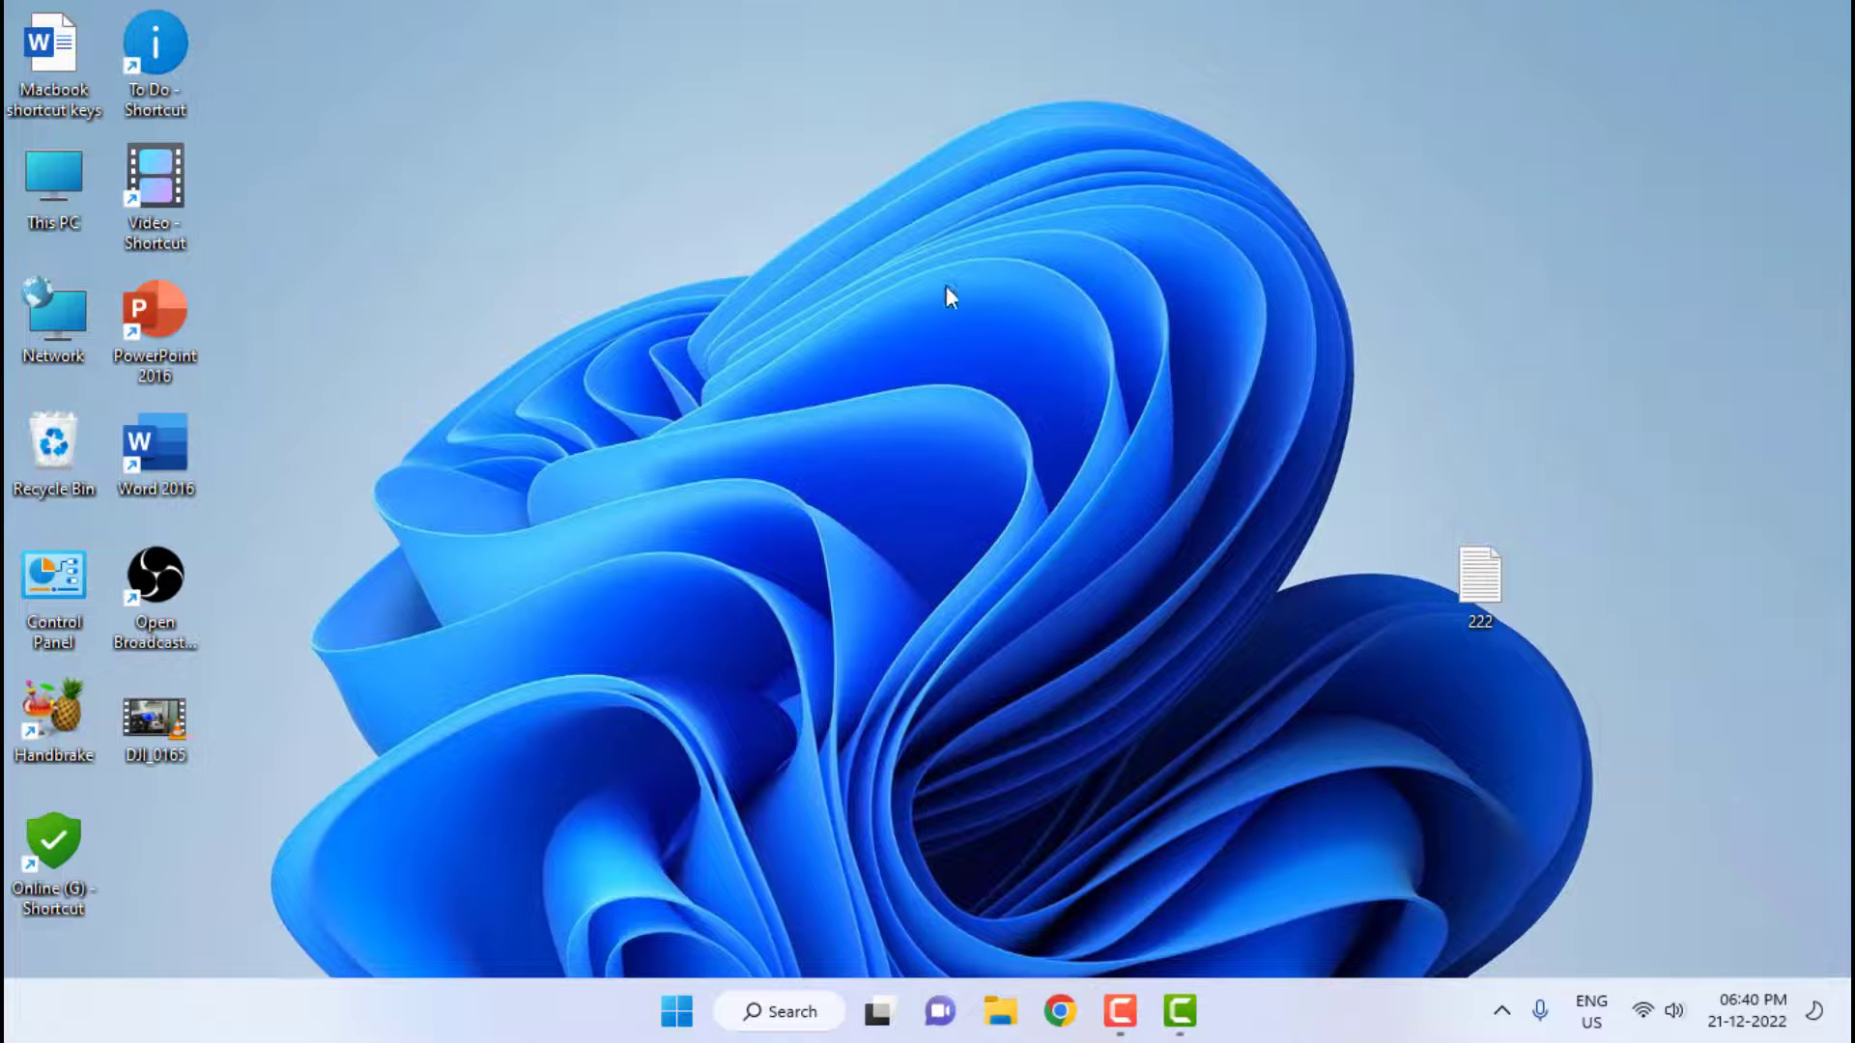
# Refresh the desktop and drag the DJI_0165 video toward the centre.
pyautogui.rightClick(406, 209)
pyautogui.click(563, 385)
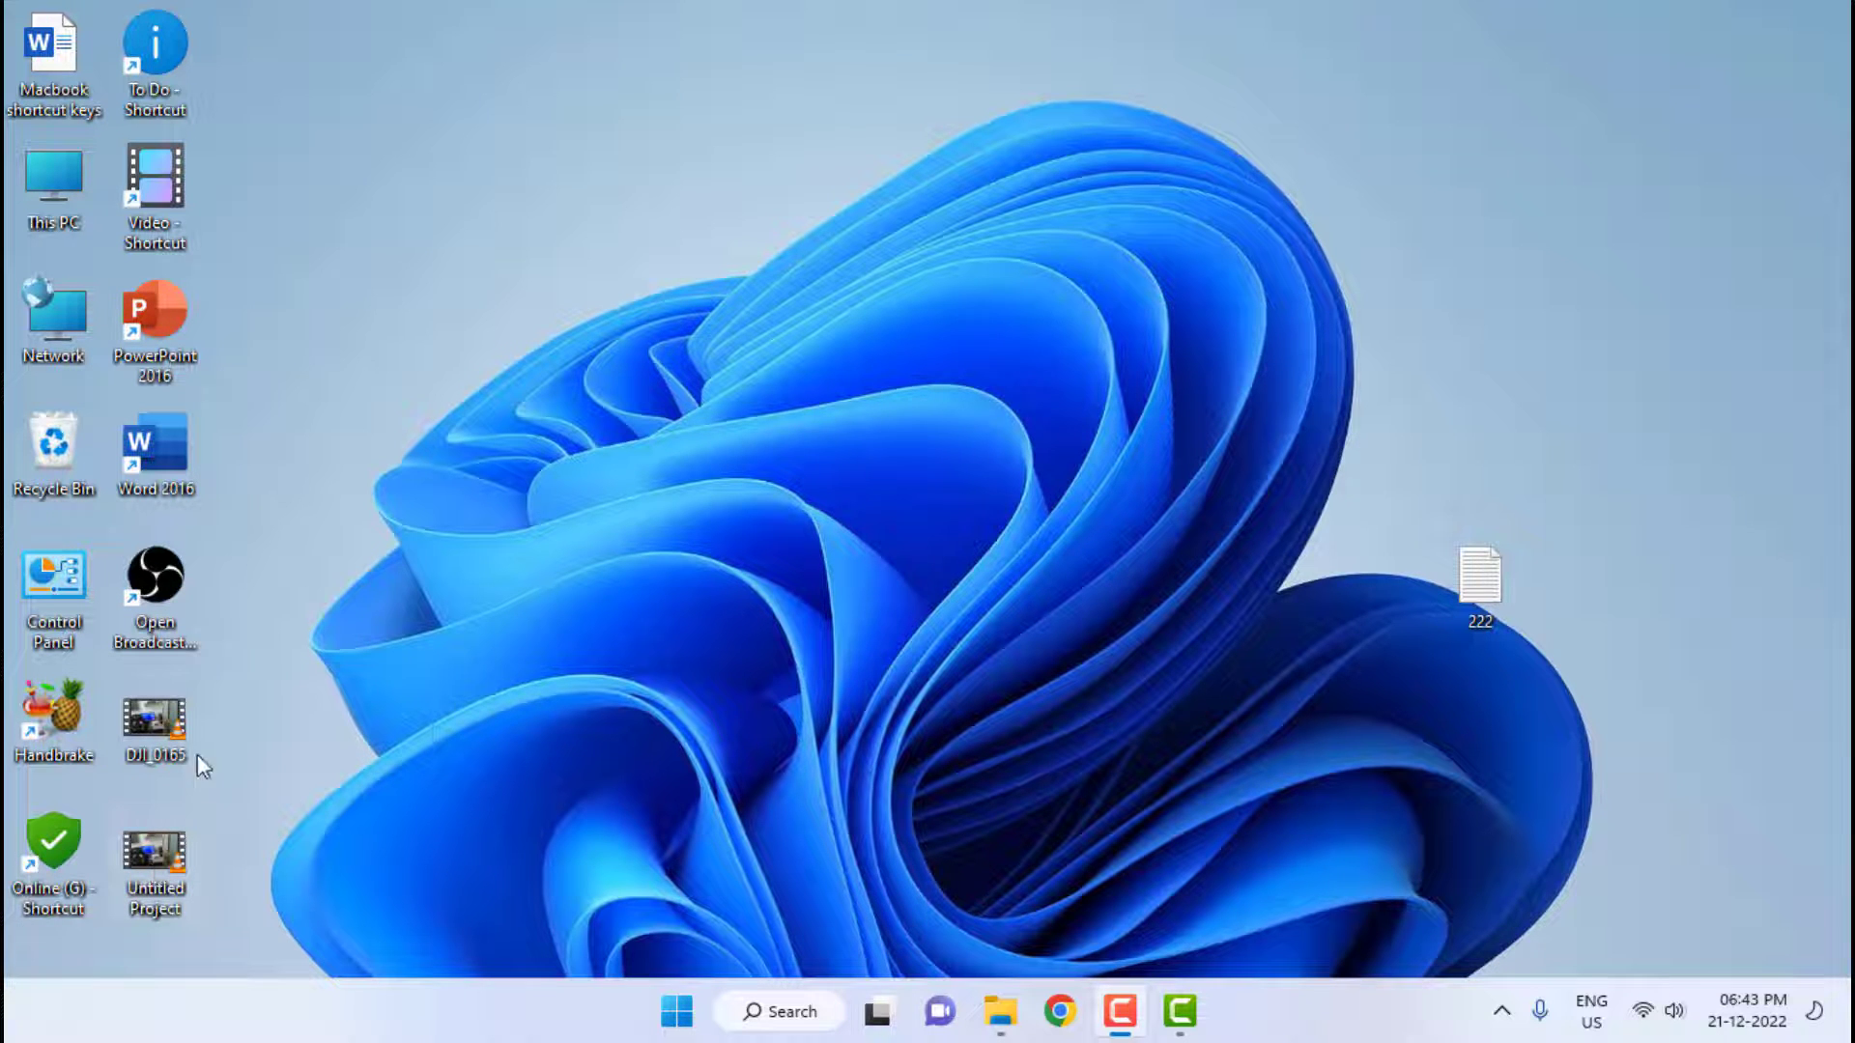
pyautogui.moveTo(172, 724); pyautogui.dragTo(353, 609)
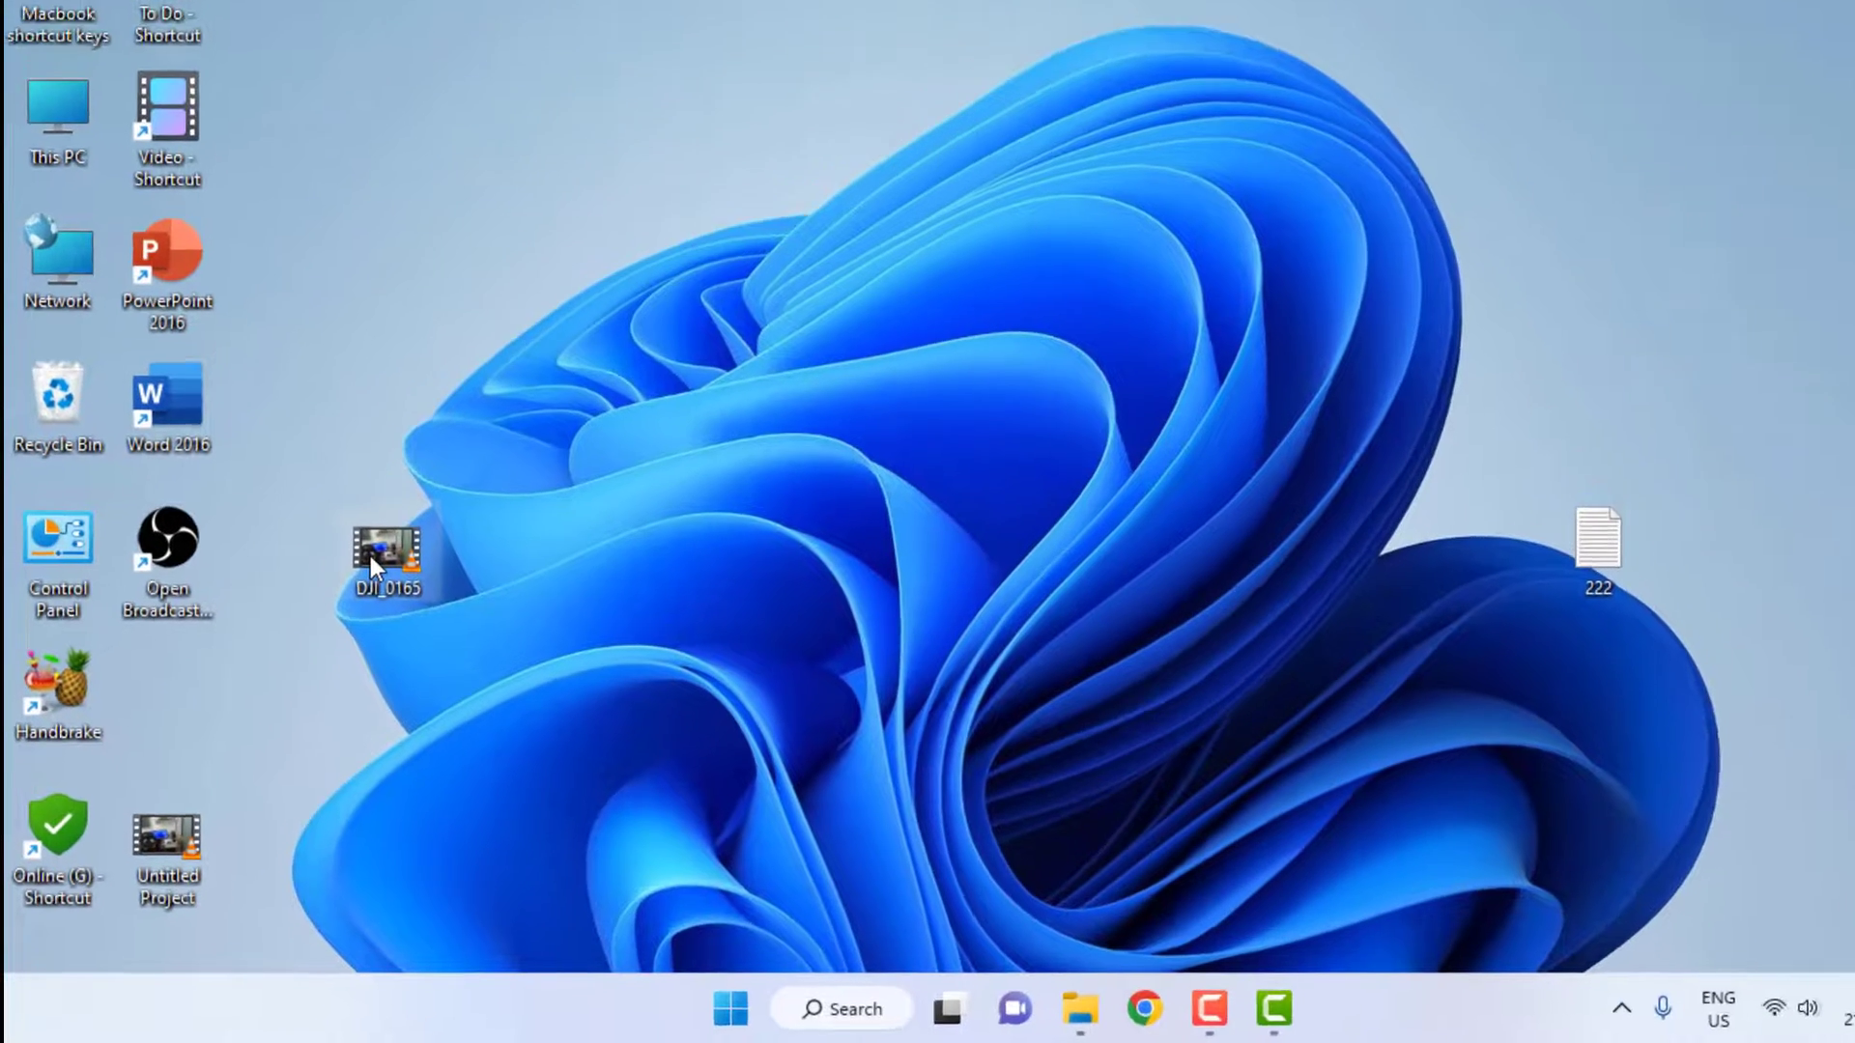
# Check DJI_0165's Details tab: 3840 x 2160 at 59.94 frames/second.
pyautogui.rightClick(352, 589)
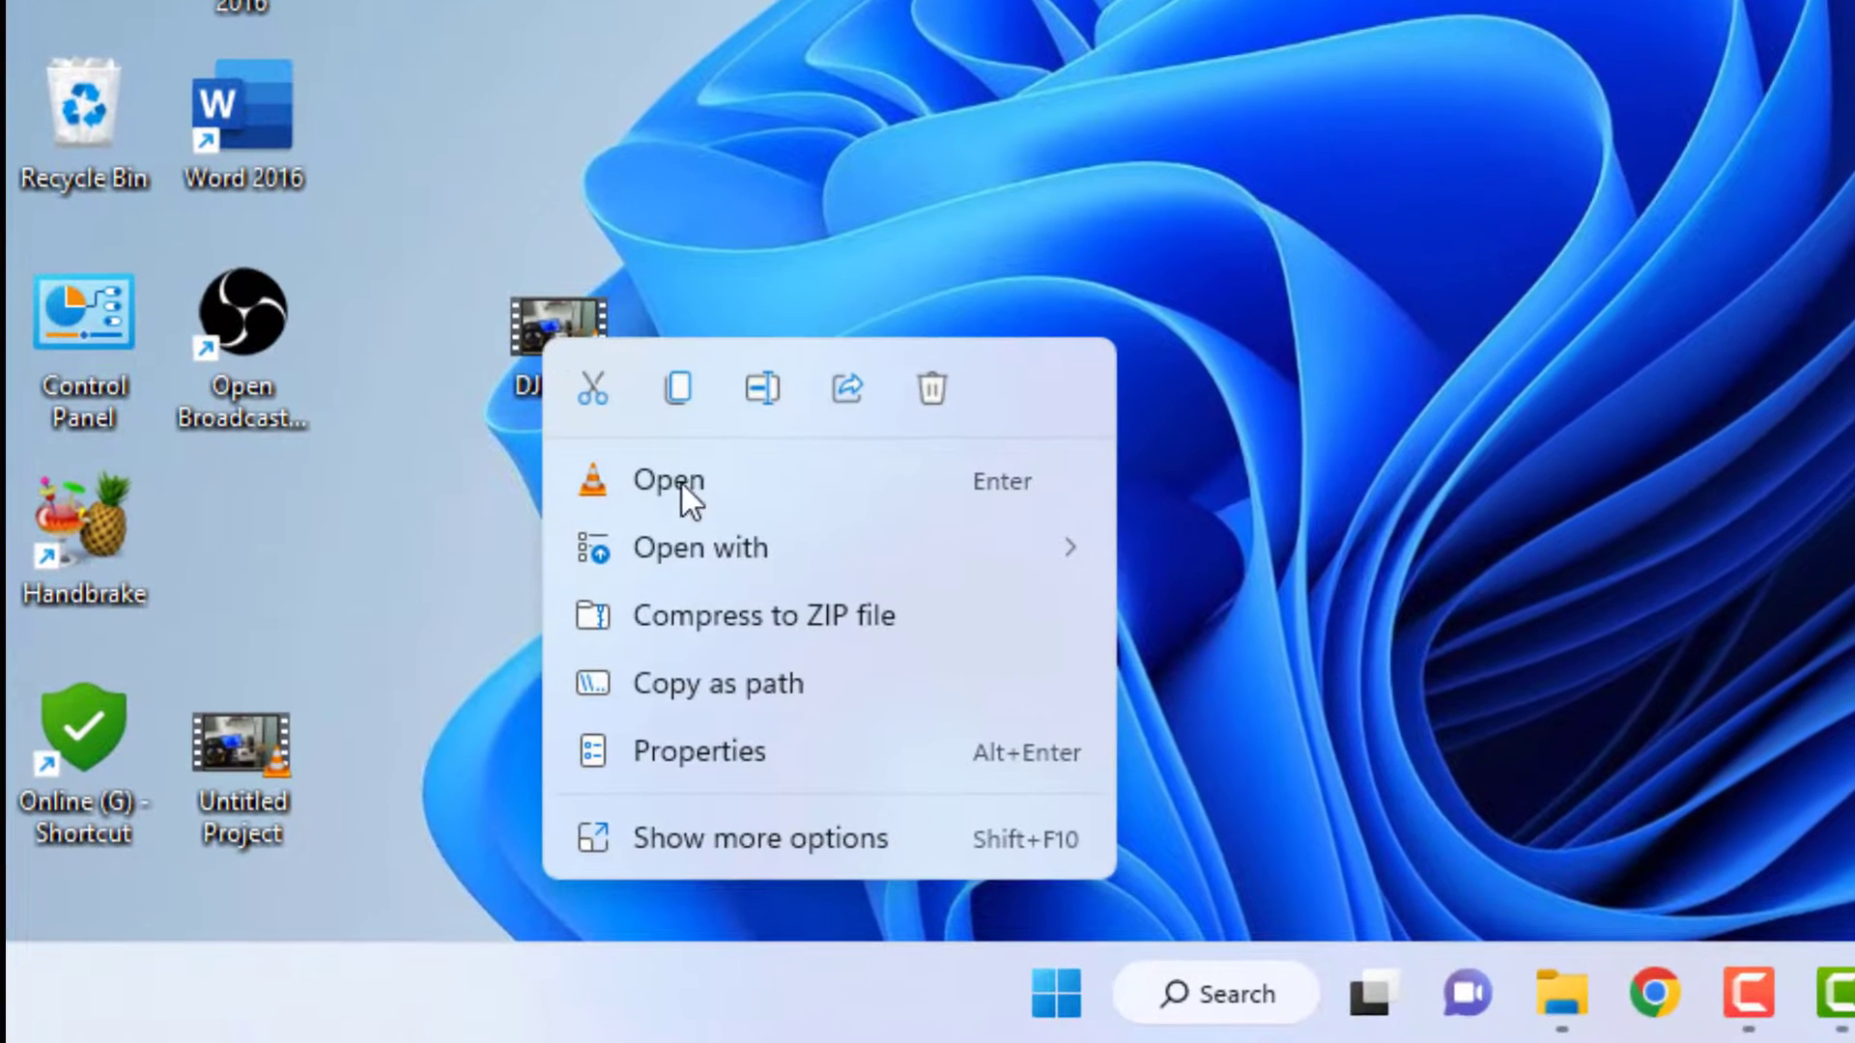
pyautogui.click(681, 758)
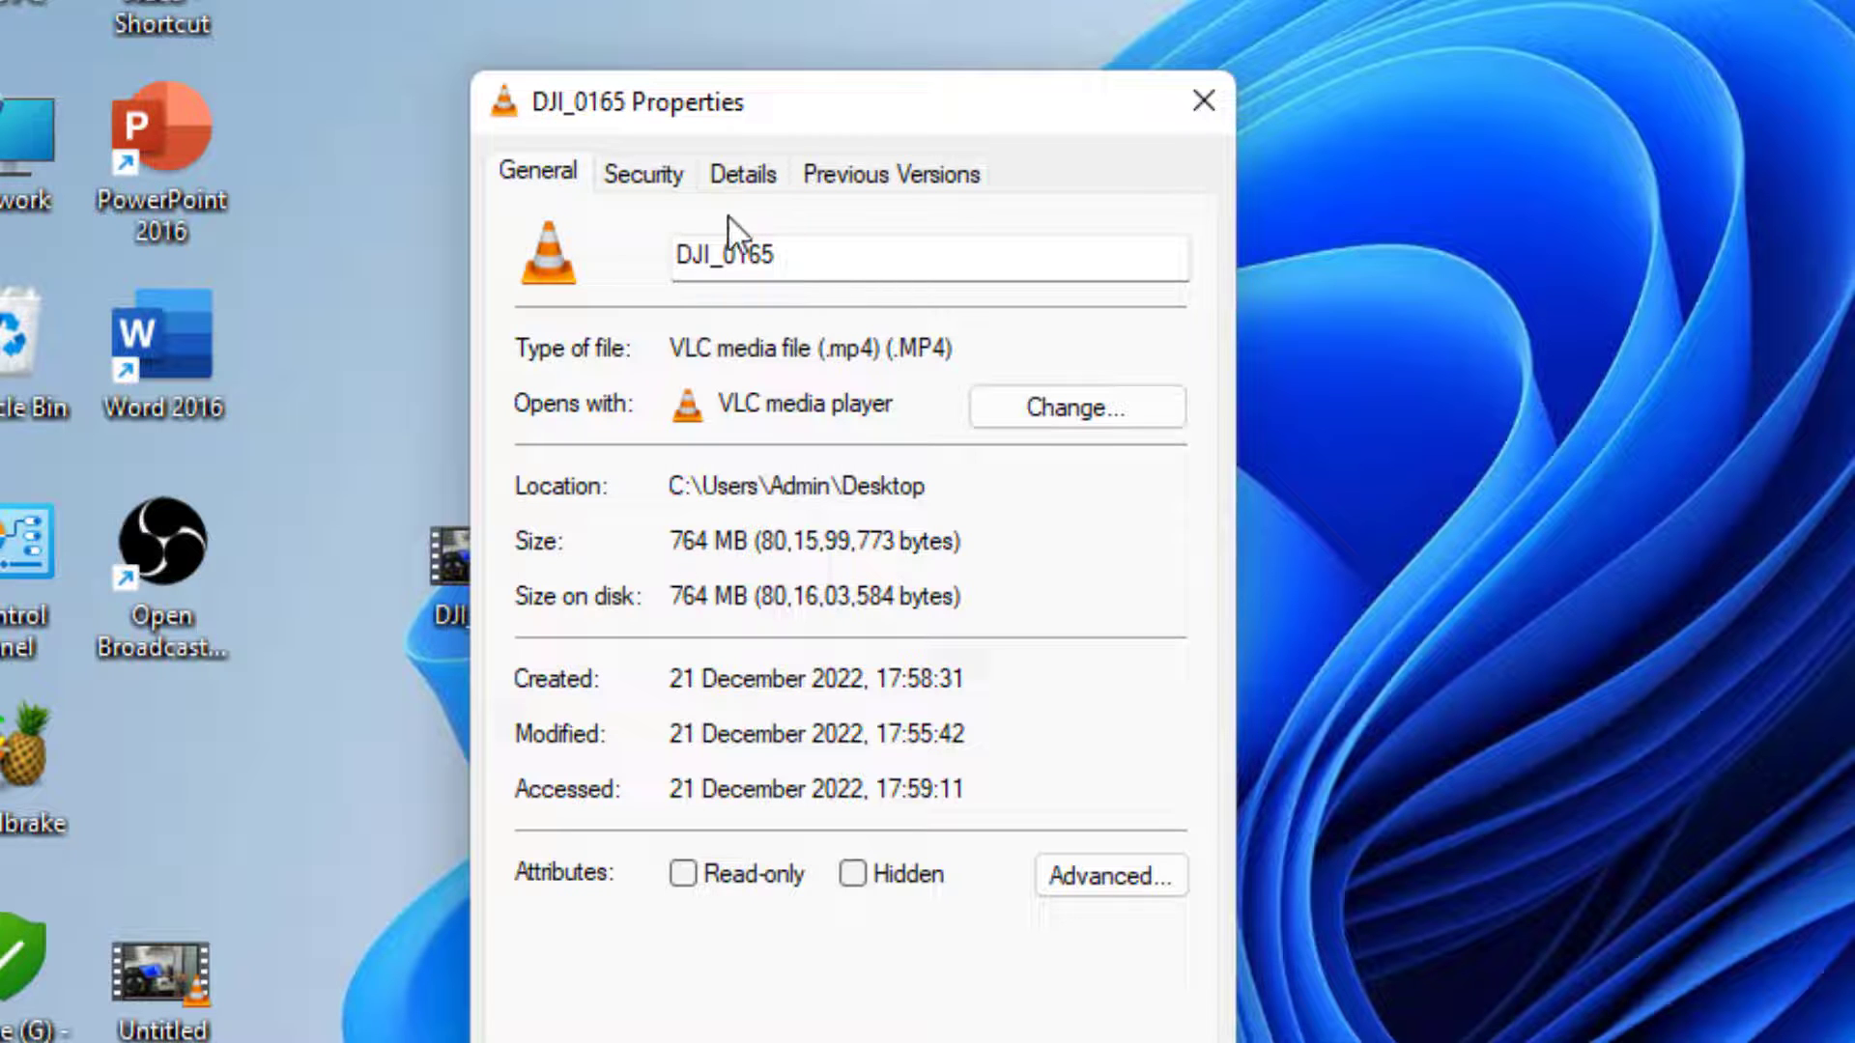
pyautogui.click(746, 185)
pyautogui.click(546, 623)
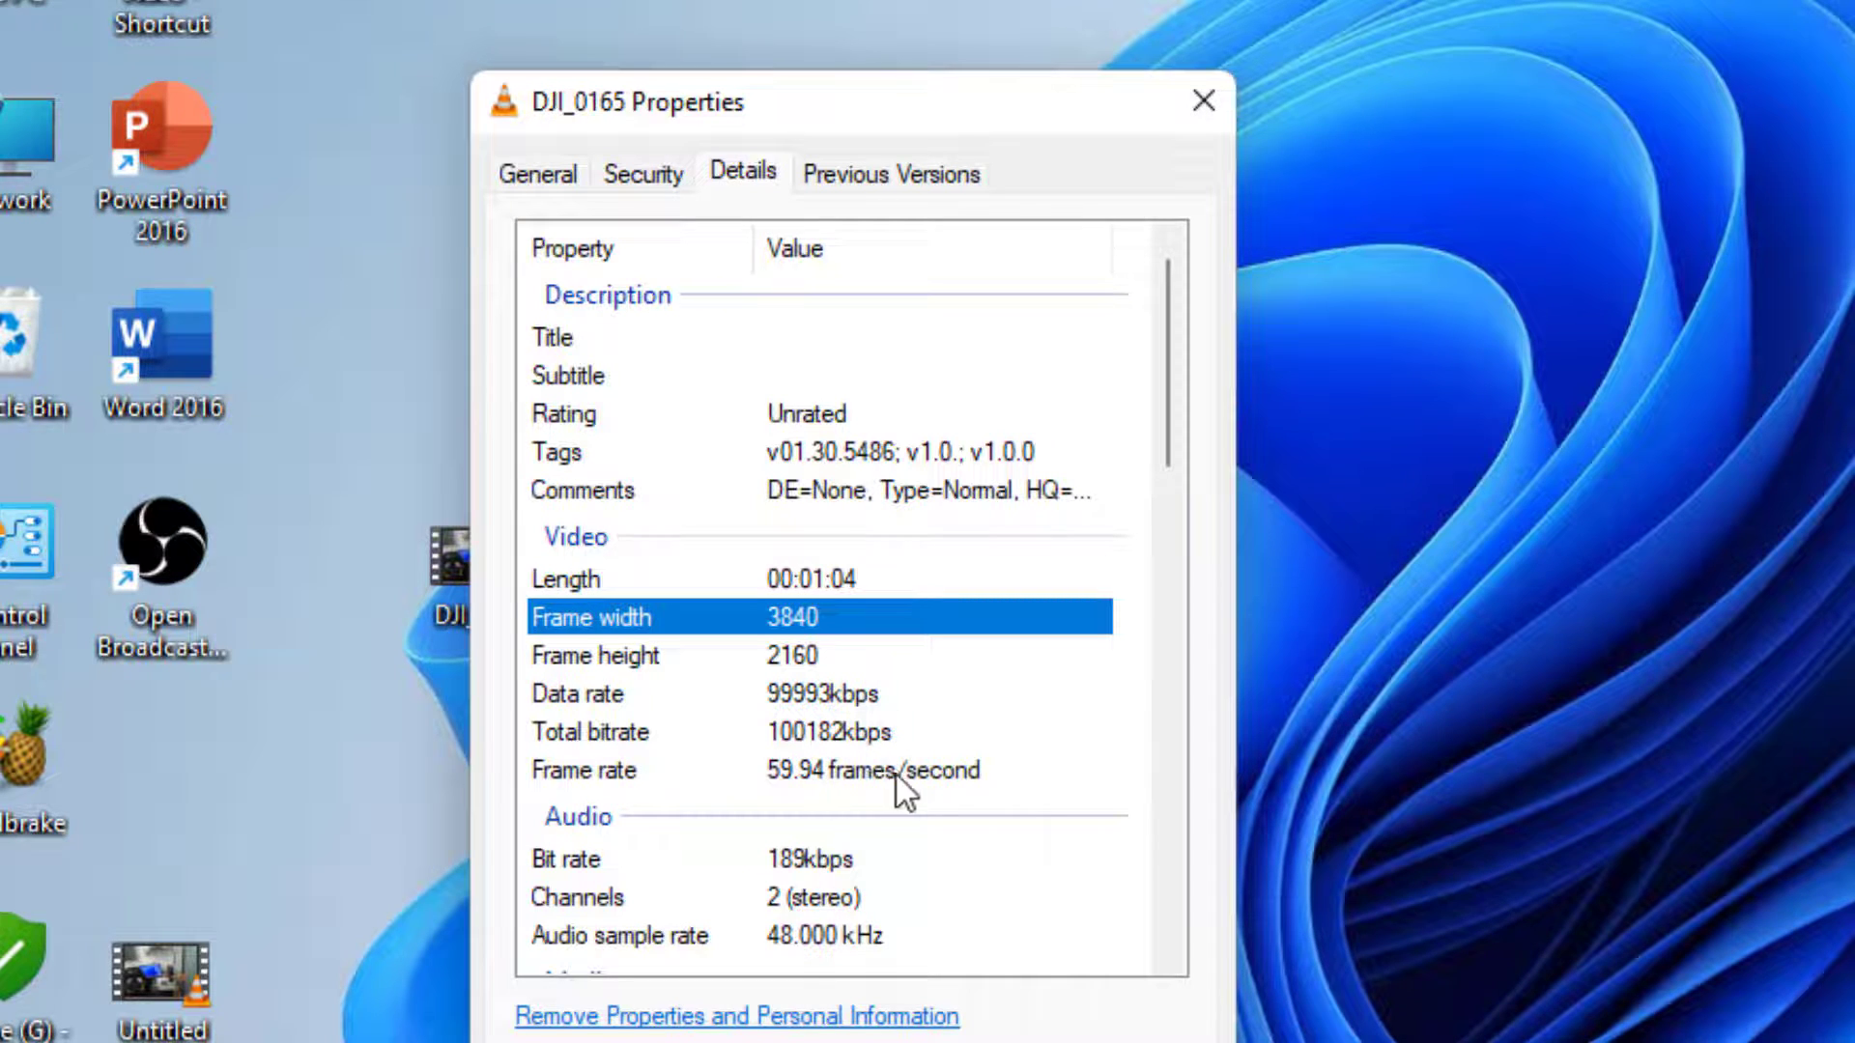
# Close DJI_0165's properties and view Untitled Project's: 1.77 GB, 3840 x 2160, 60 fps.
pyautogui.click(1201, 101)
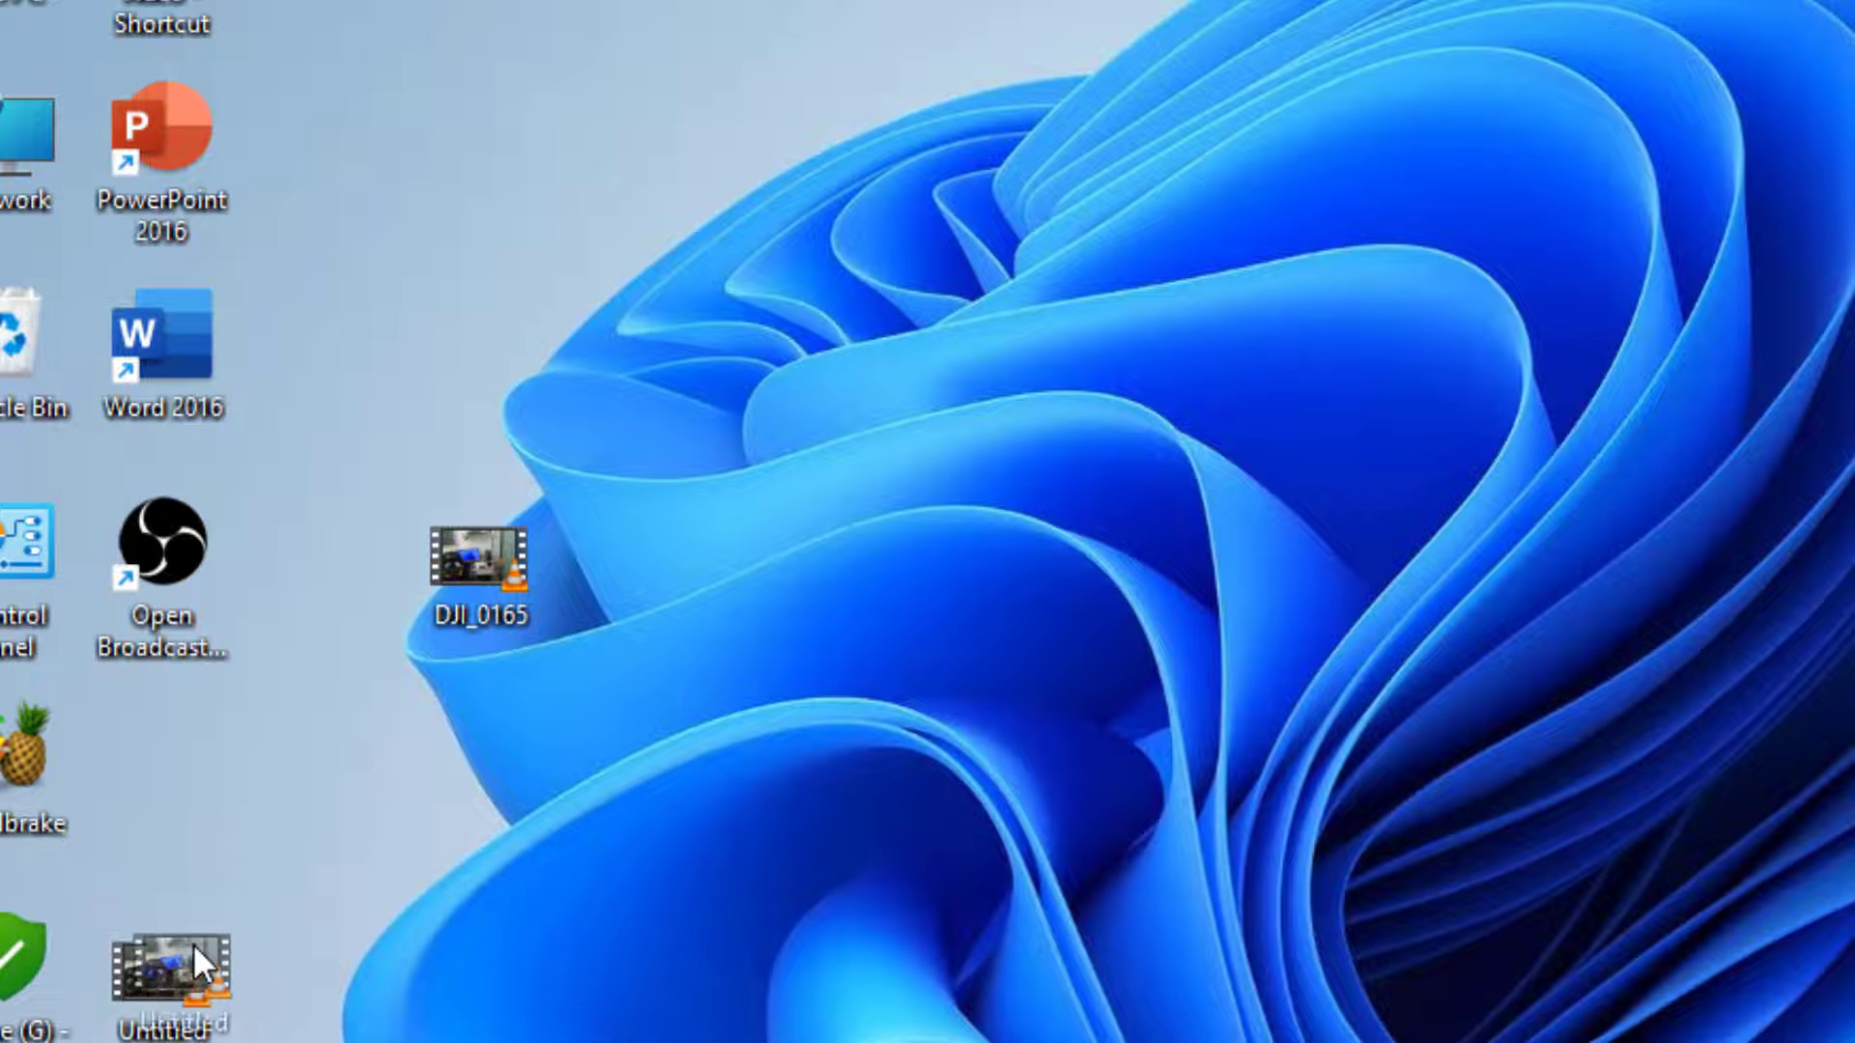
pyautogui.moveTo(194, 943); pyautogui.dragTo(353, 947)
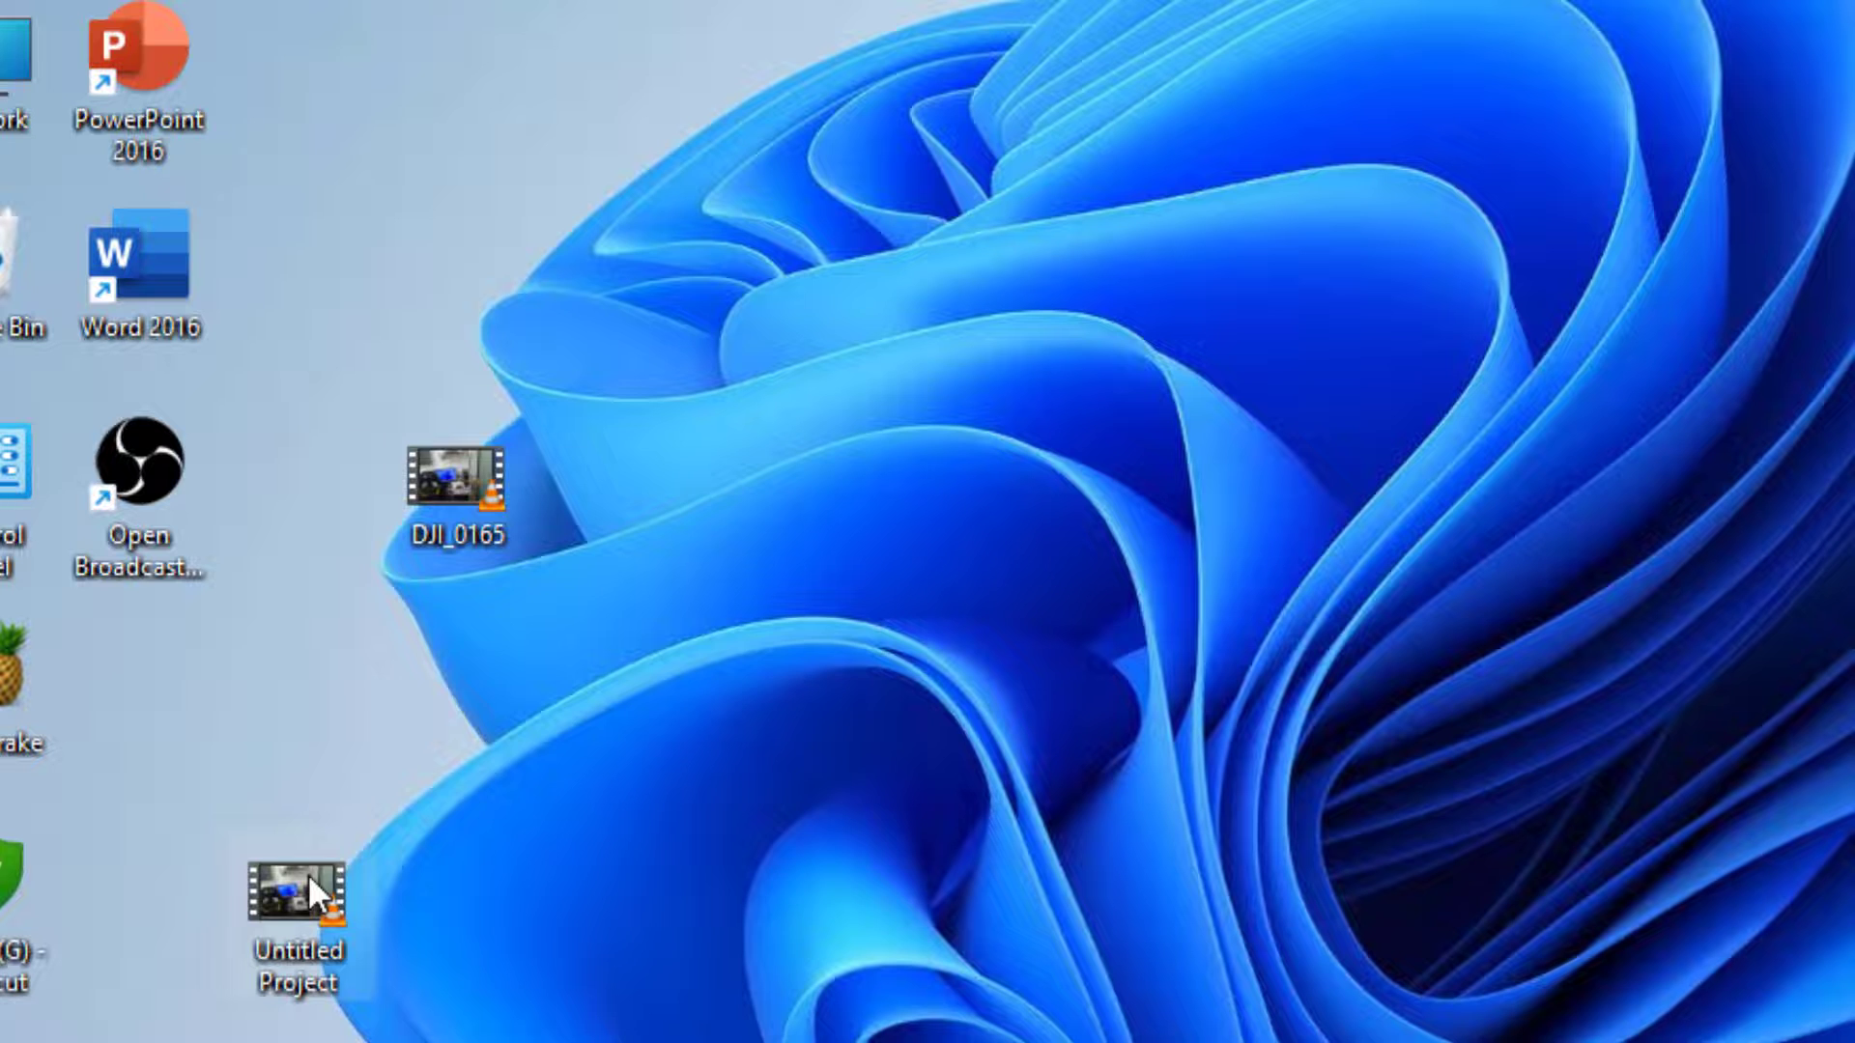
pyautogui.rightClick(308, 881)
pyautogui.click(591, 750)
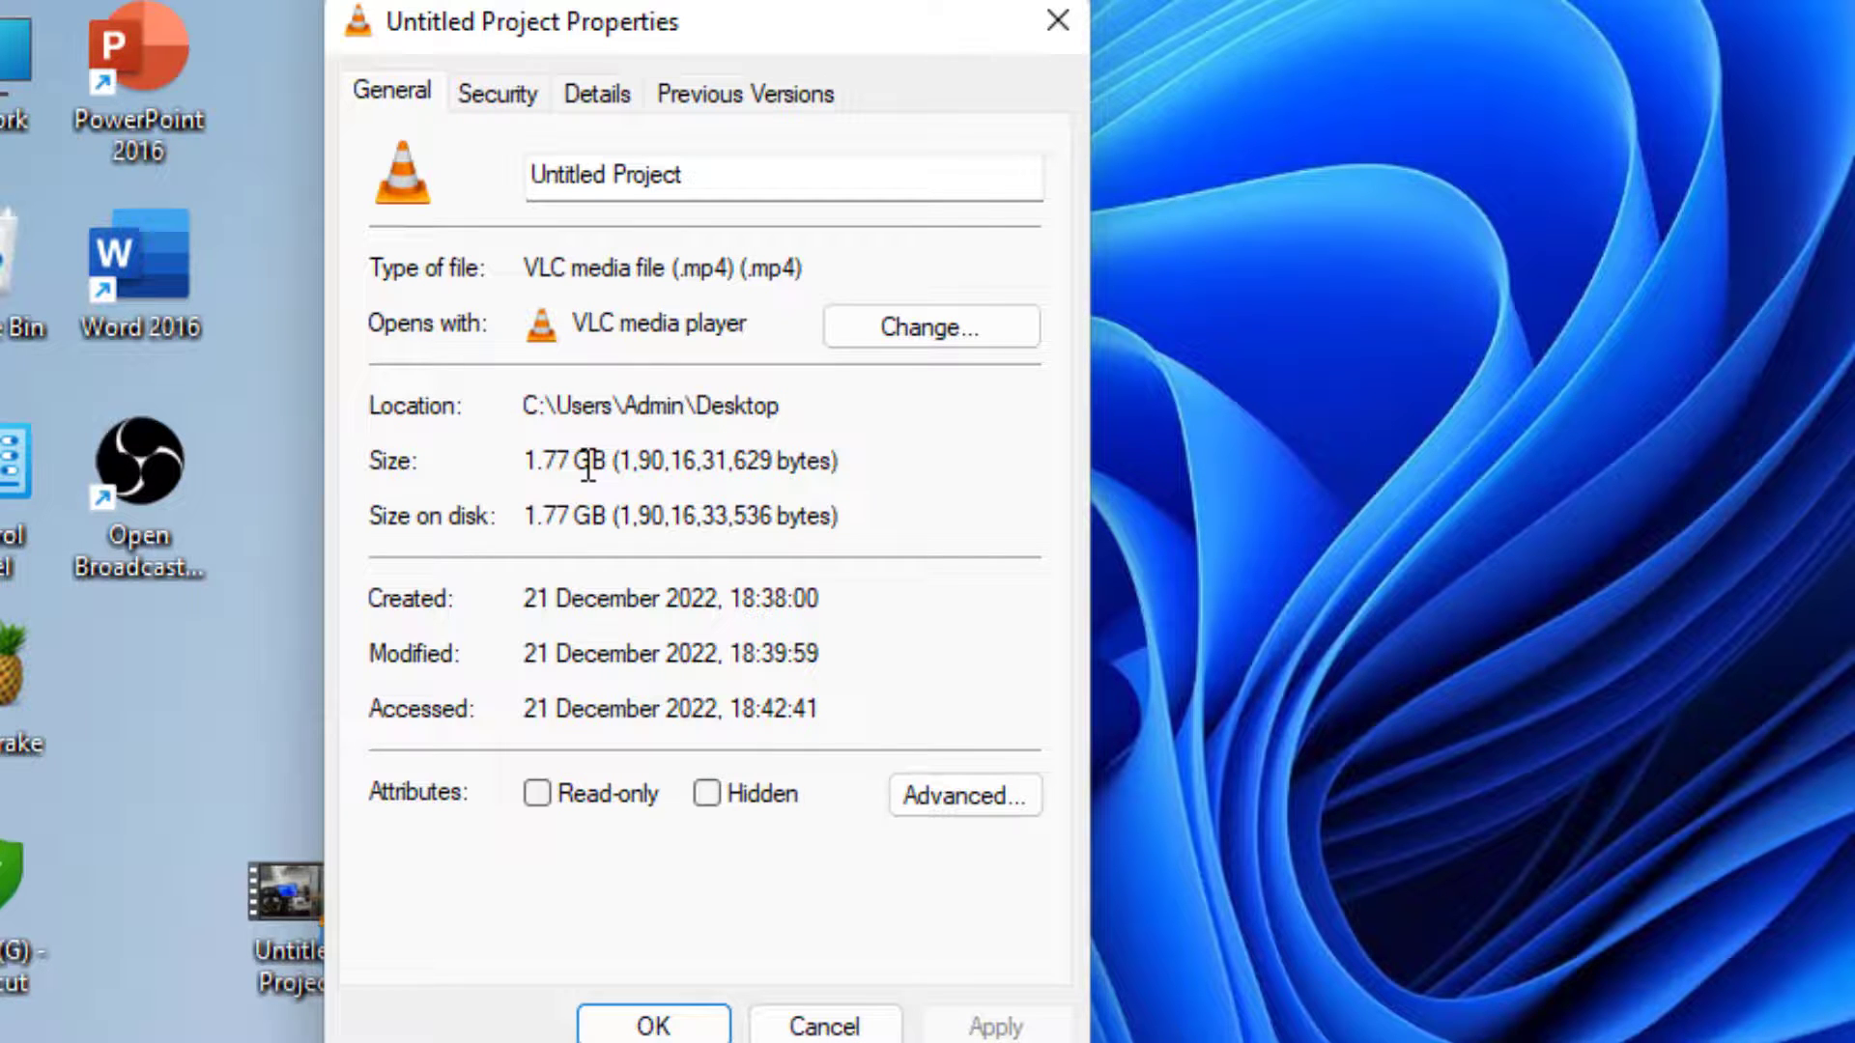
pyautogui.click(605, 99)
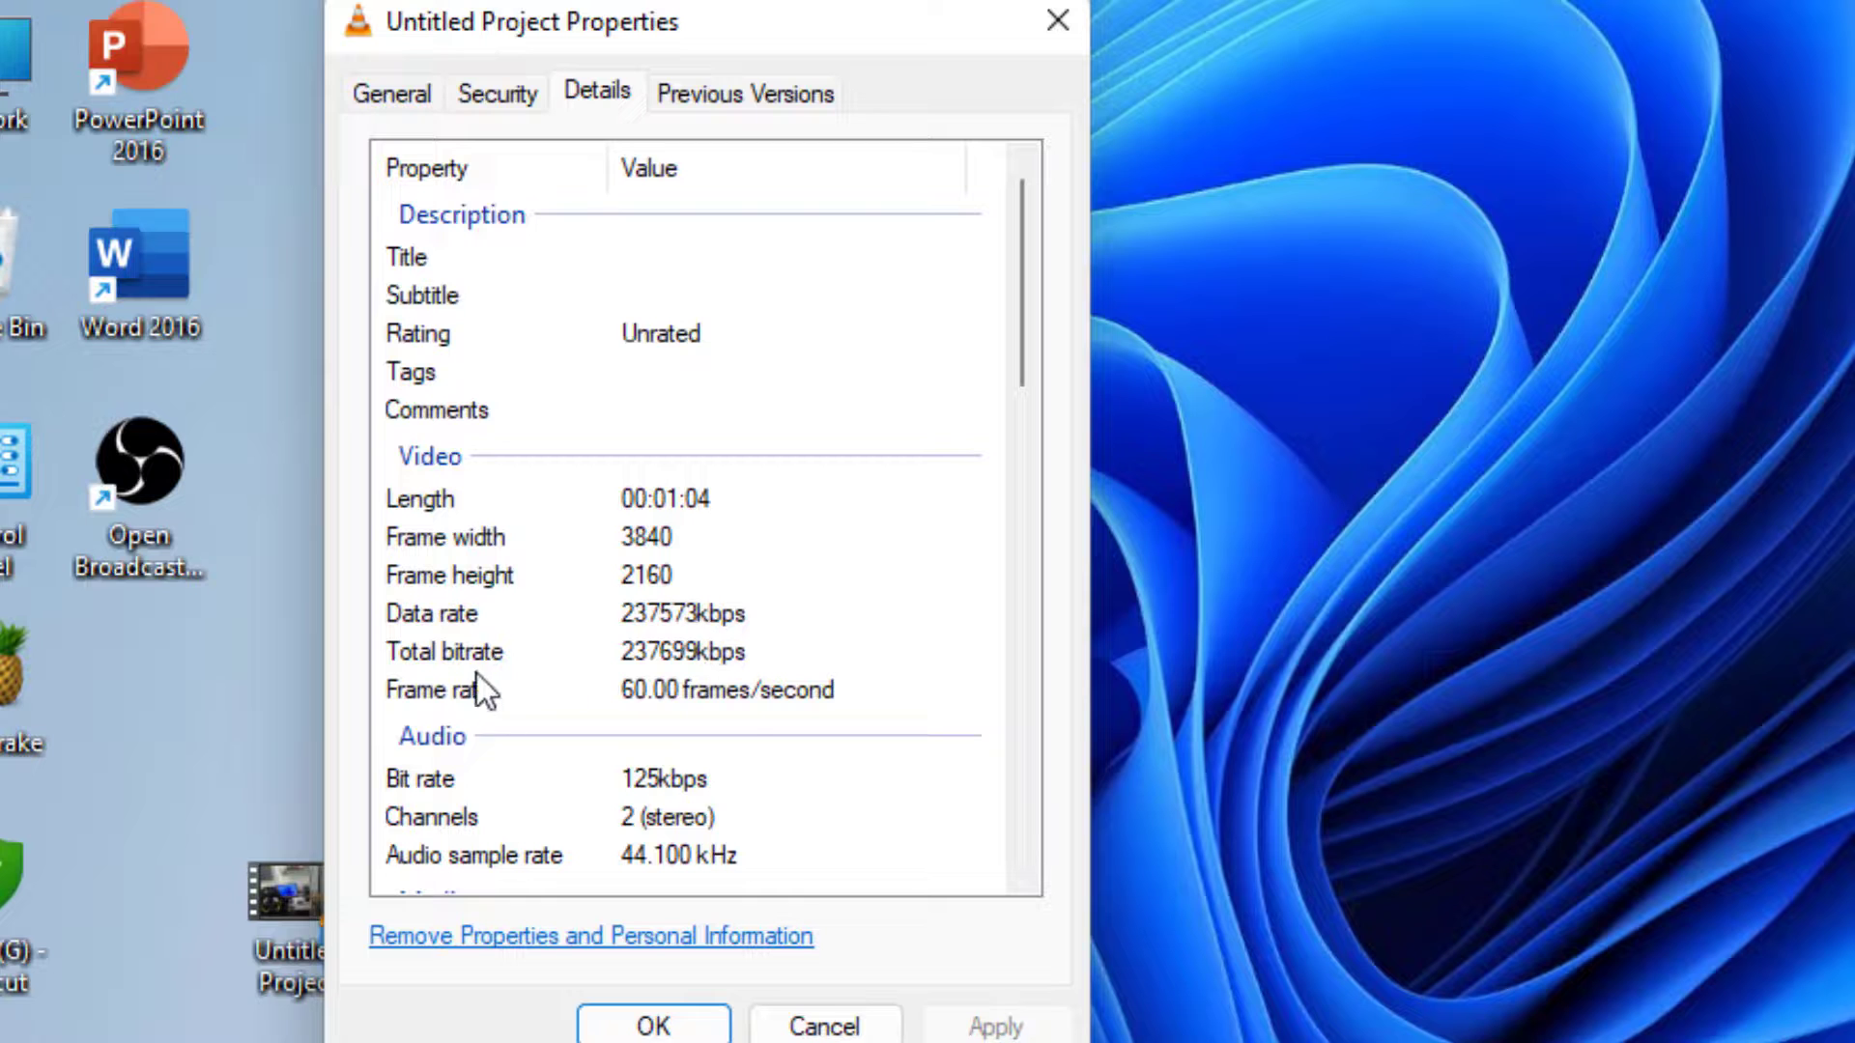
# Cancel the Untitled Project Properties dialog, leaving both videos on the desktop.
pyautogui.click(825, 1026)
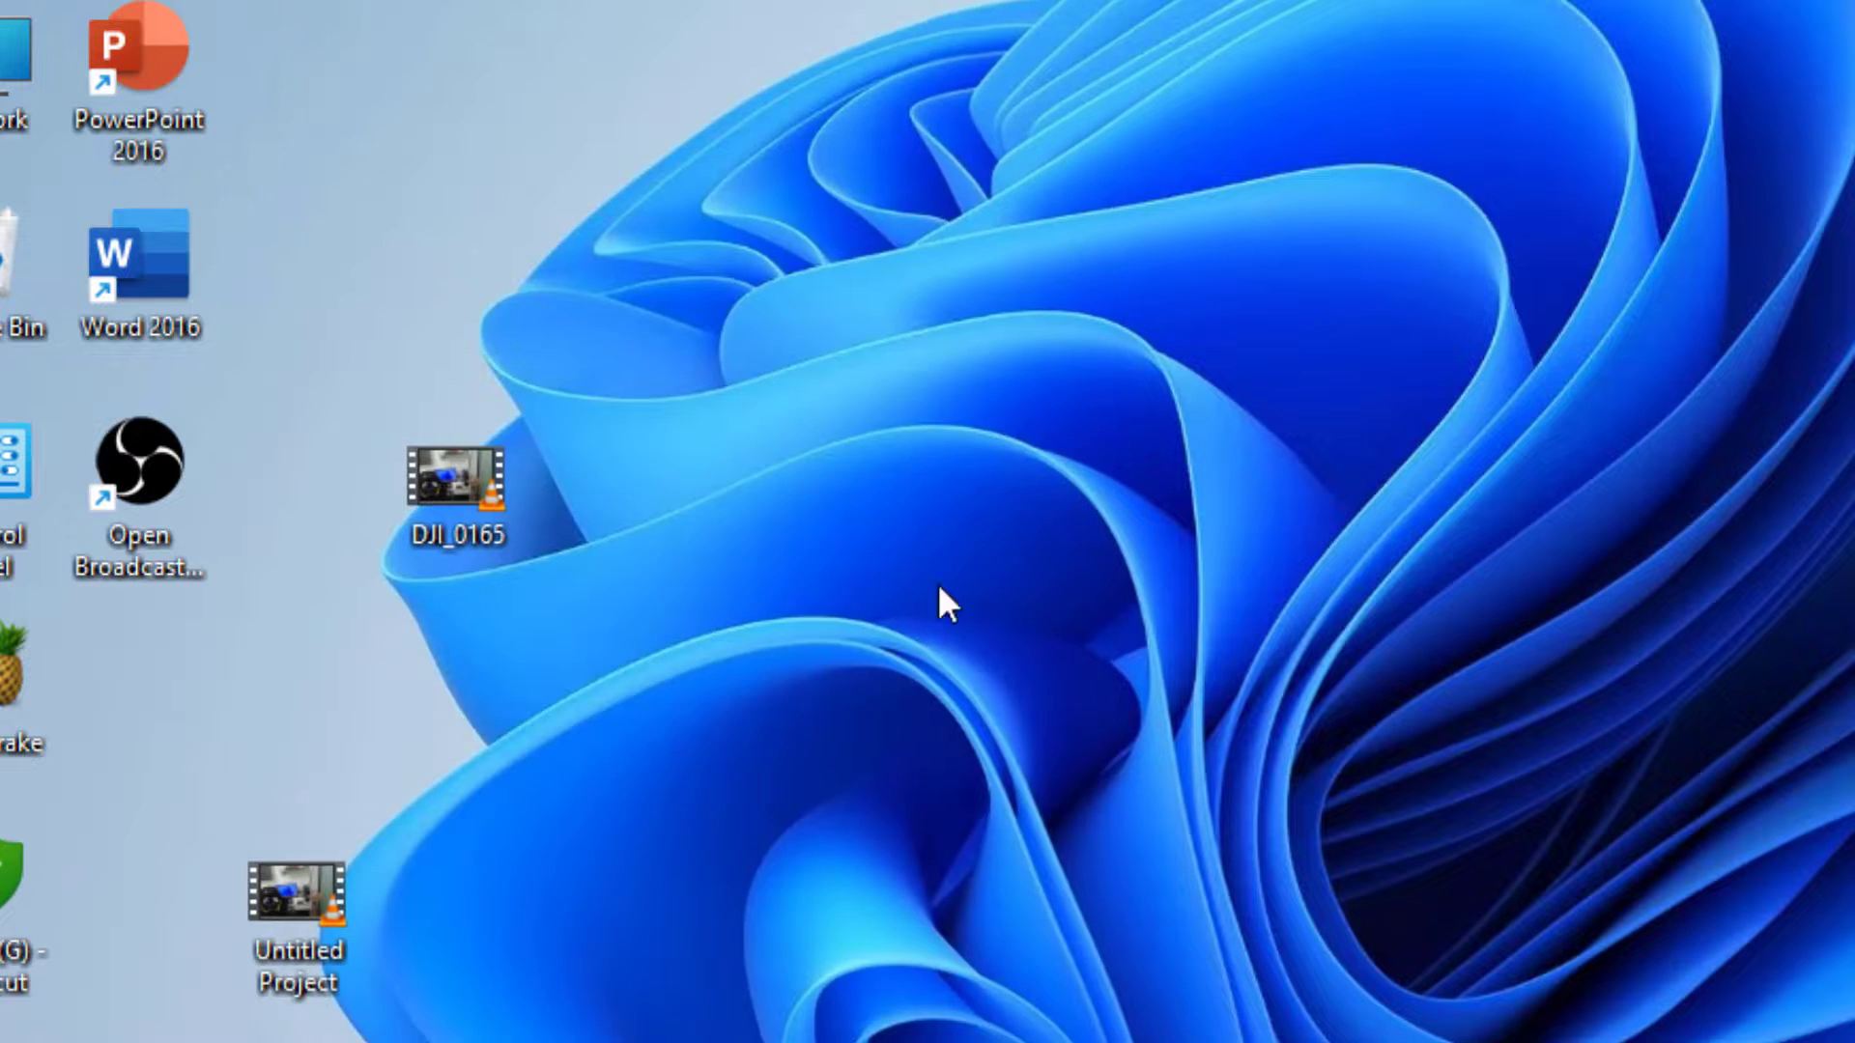